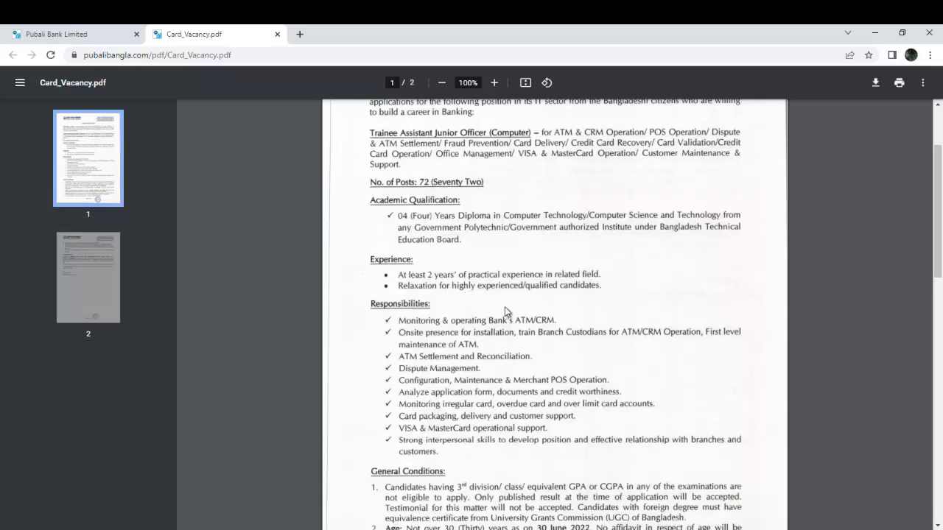
Read through both pages of Card_Vacancy.pdf, then return to the Pubali Bank careers page.
{"action": "scroll", "coordinate": [505, 312], "scroll_direction": "down", "scroll_amount": 1}
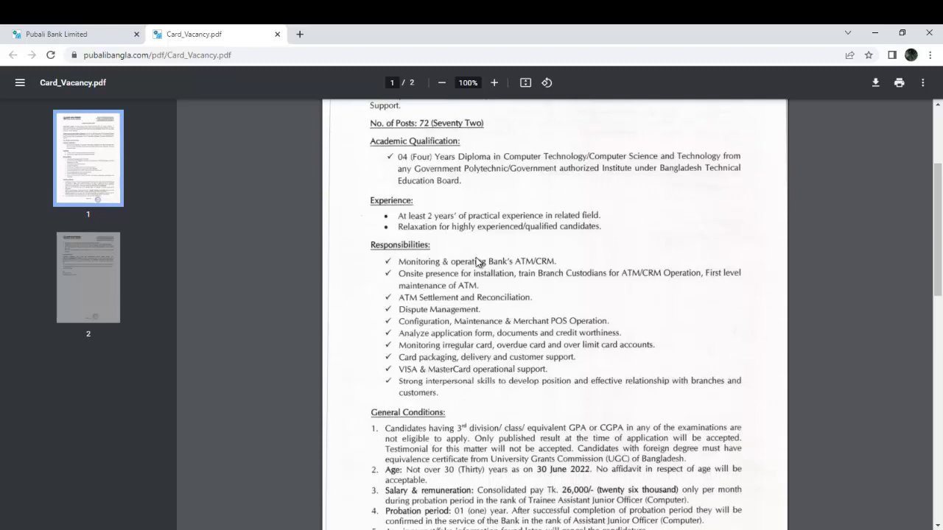
{"action": "scroll", "coordinate": [484, 276], "scroll_direction": "down", "scroll_amount": 2}
{"action": "scroll", "coordinate": [484, 274], "scroll_direction": "down", "scroll_amount": 7}
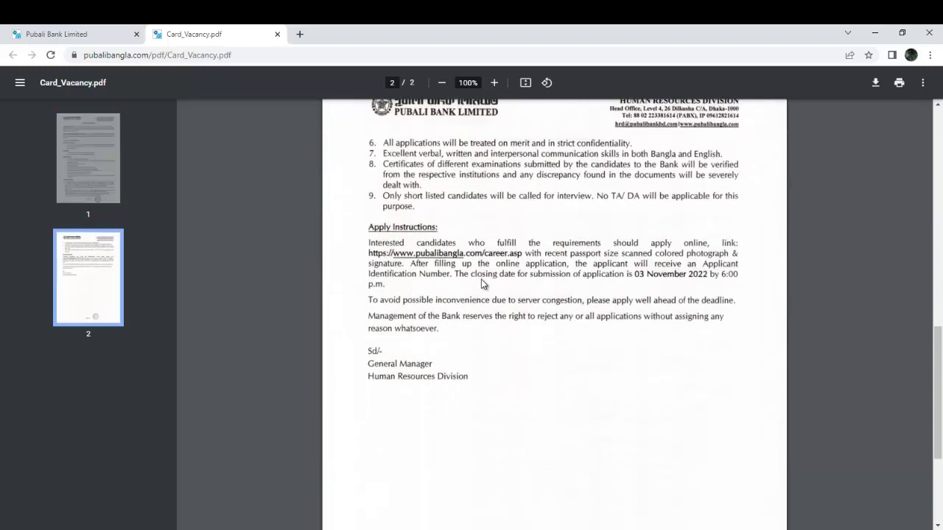
{"action": "scroll", "coordinate": [484, 280], "scroll_direction": "up", "scroll_amount": 14}
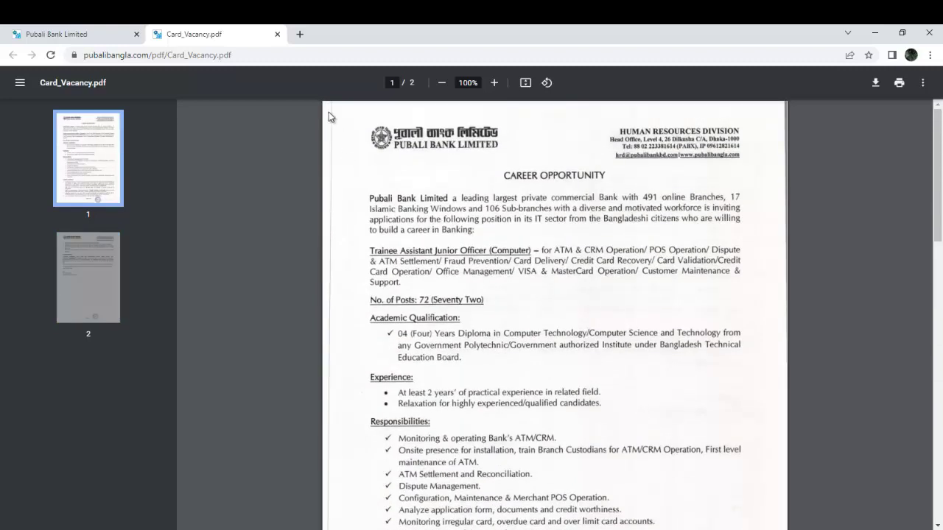
{"action": "left_click", "coordinate": [81, 33]}
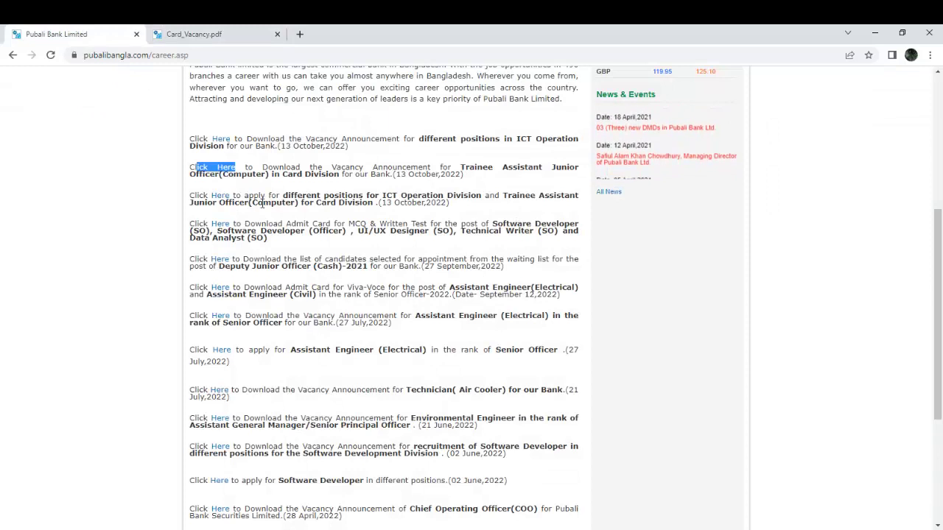
Open the Card Division application site and try the ID Number and Password login fields.
{"action": "left_click", "coordinate": [220, 196]}
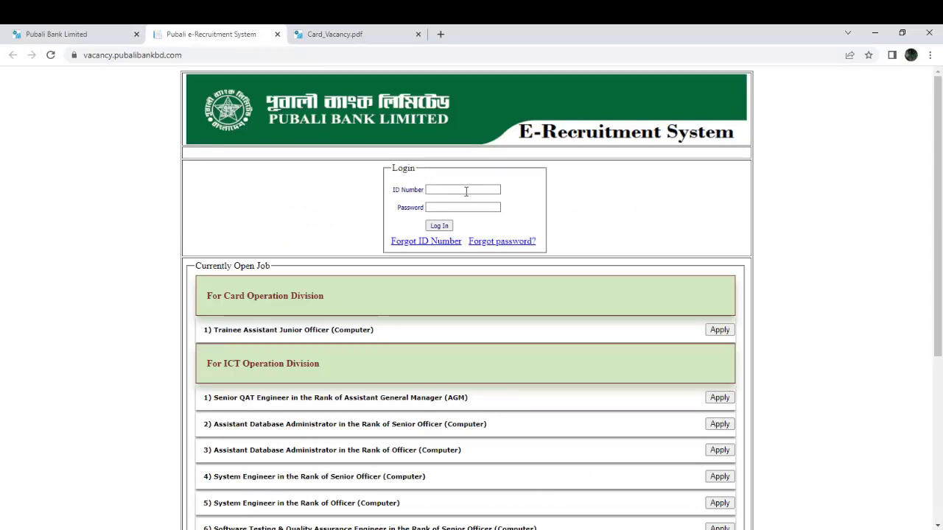
{"action": "left_click", "coordinate": [465, 192]}
{"action": "left_click", "coordinate": [462, 209]}
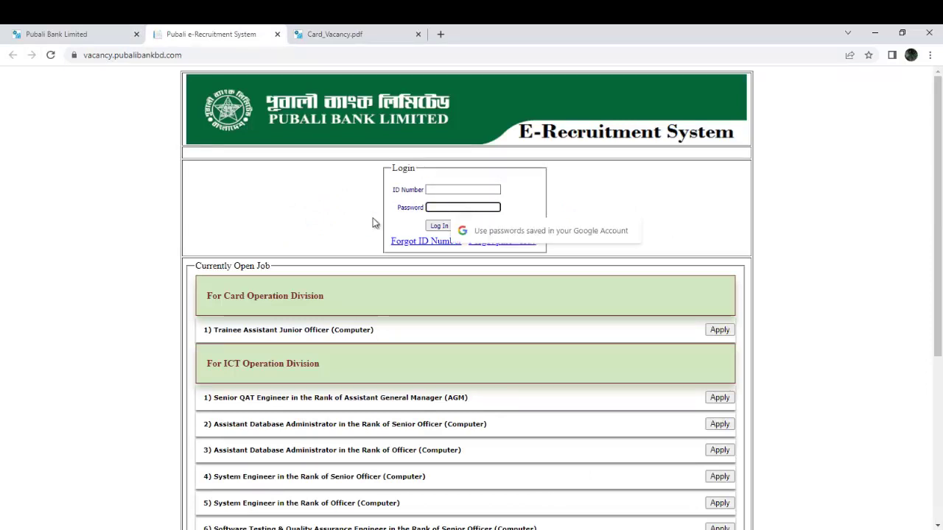
{"action": "left_click", "coordinate": [324, 209]}
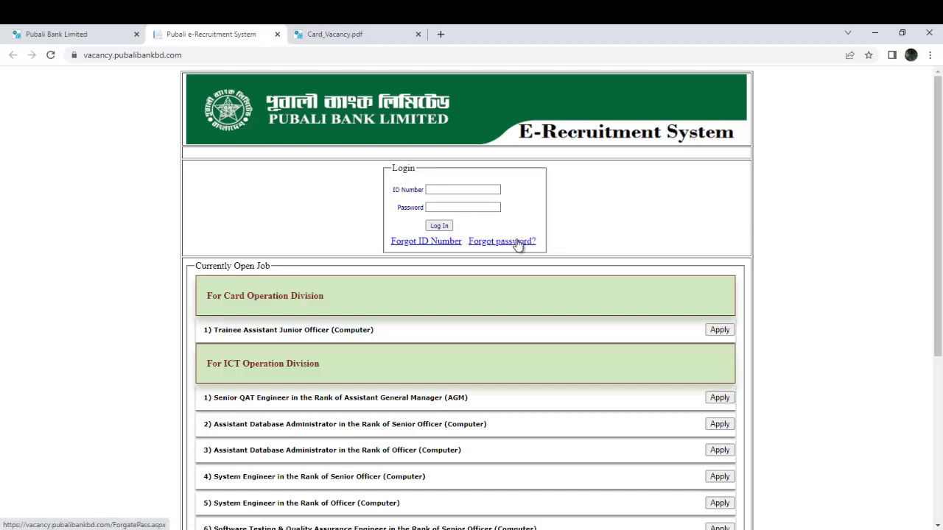
Start the Trainee Assistant Junior Officer (Computer) application and paste in the career objective paragraph.
{"action": "left_click", "coordinate": [720, 330]}
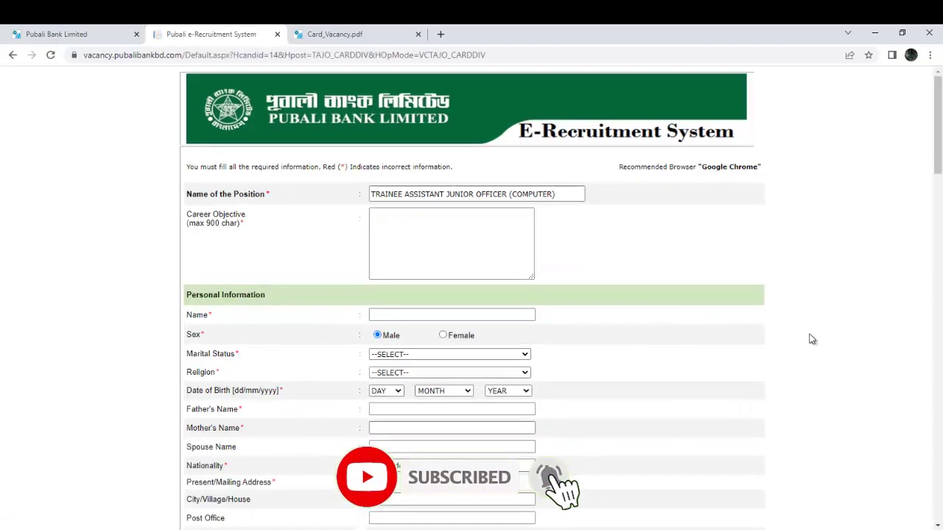
{"action": "left_click", "coordinate": [561, 192]}
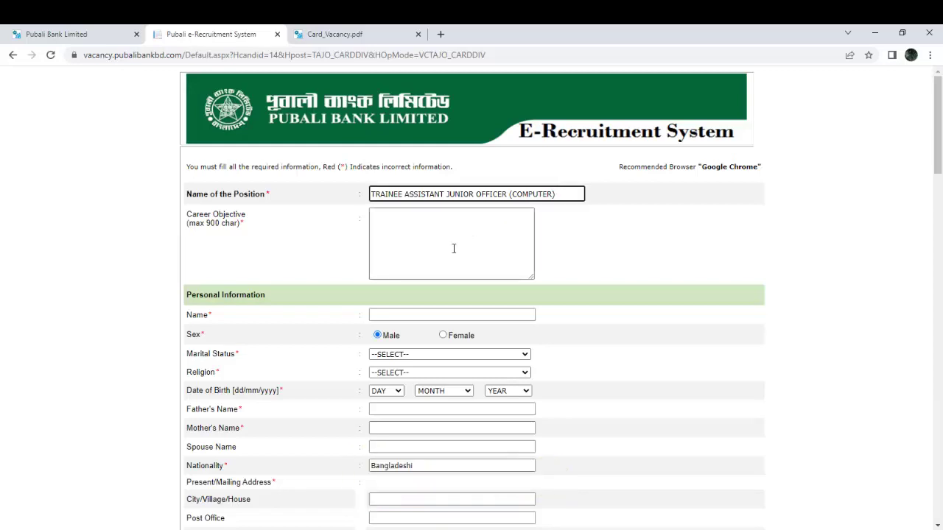
{"action": "left_click", "coordinate": [431, 241]}
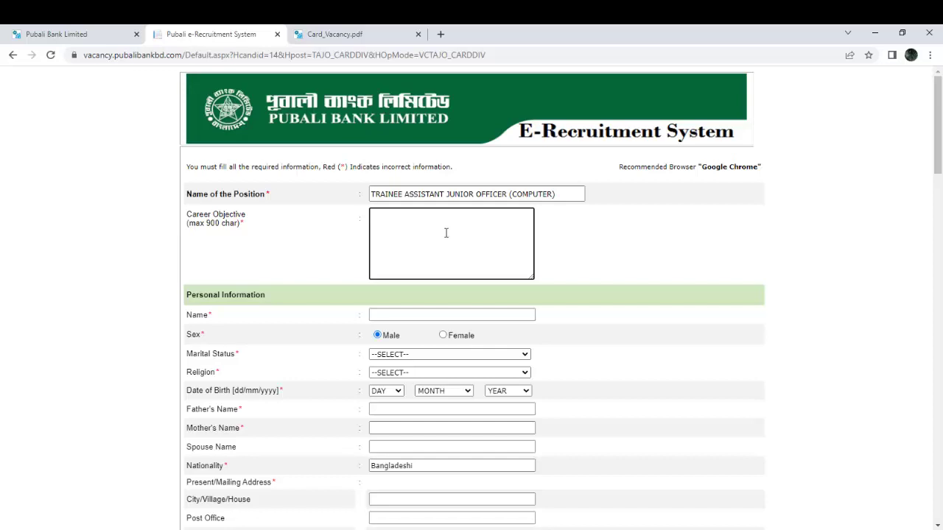
{"action": "type", "text": "I am honest in whatever I do and try with my last drop of energy to meet the target I promise. I am no way nearer the best but I always put my utmost effort to do better."}
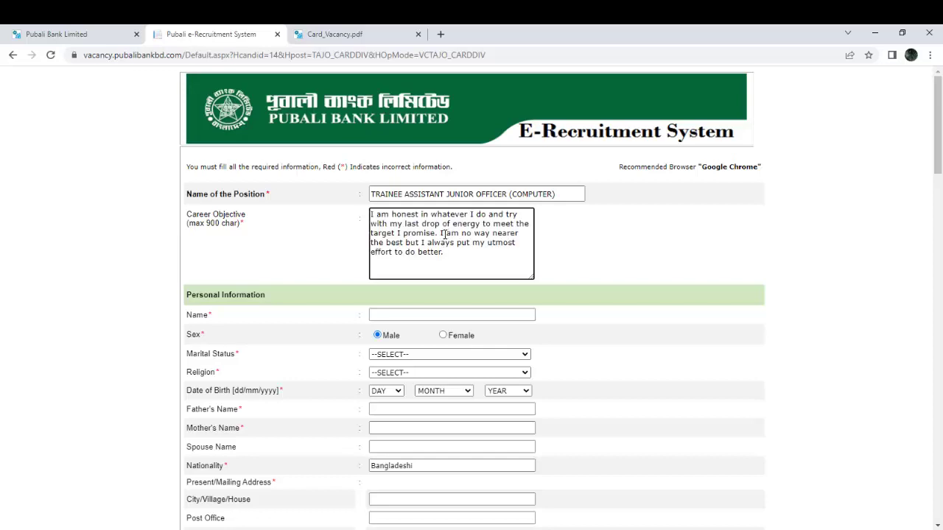
Enter the applicant's full name in the Name field.
{"action": "left_click", "coordinate": [401, 319]}
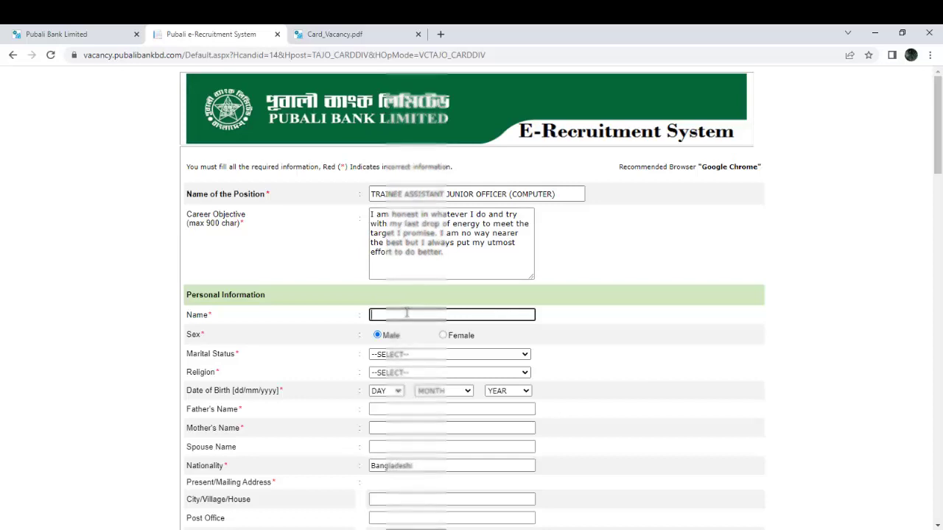
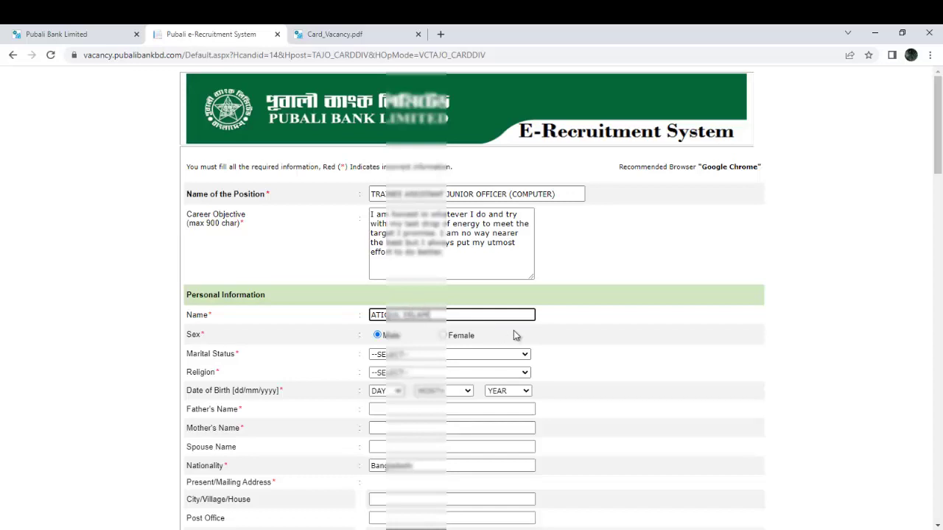
{"action": "scroll", "coordinate": [516, 333], "scroll_direction": "down", "scroll_amount": 1}
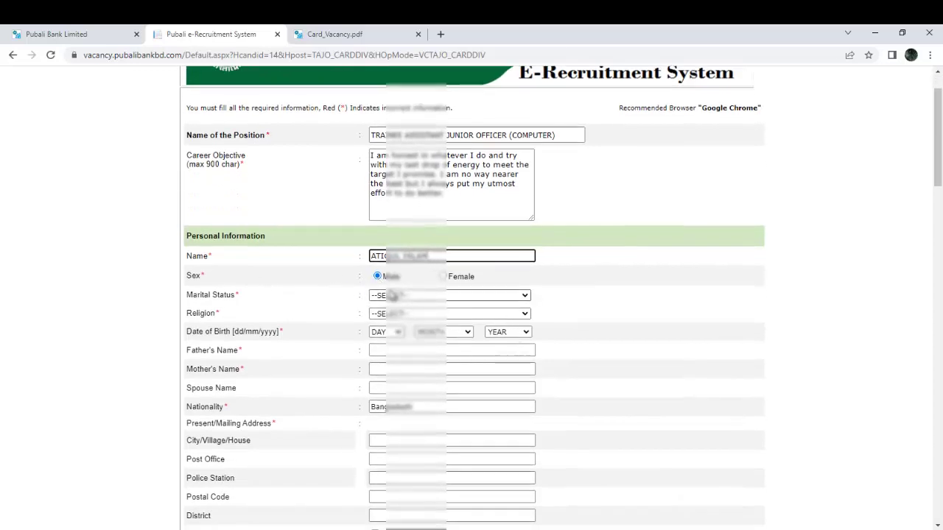
Set marital status to MARRIED and religion to ISLAM.
{"action": "left_click", "coordinate": [438, 298]}
{"action": "key", "text": "Down"}
{"action": "key", "text": "Return"}
{"action": "key", "text": "Tab"}
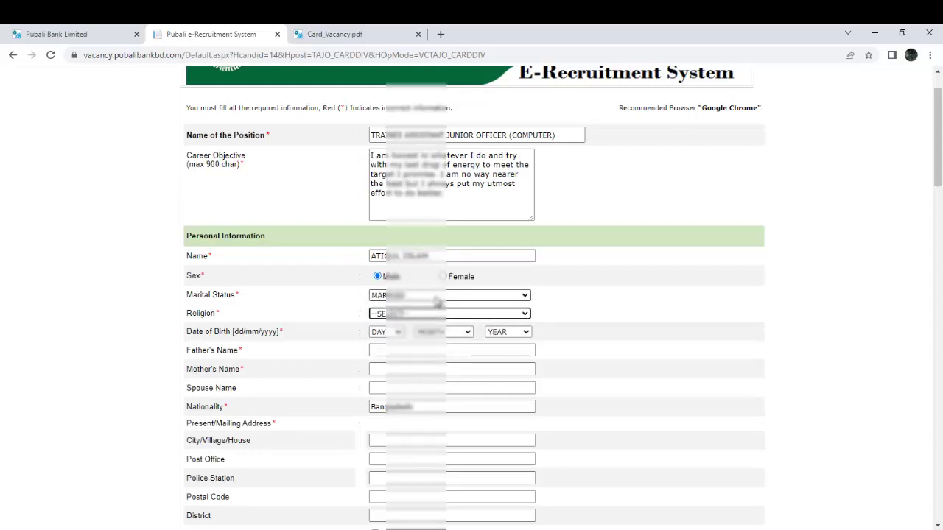
{"action": "left_click", "coordinate": [442, 315]}
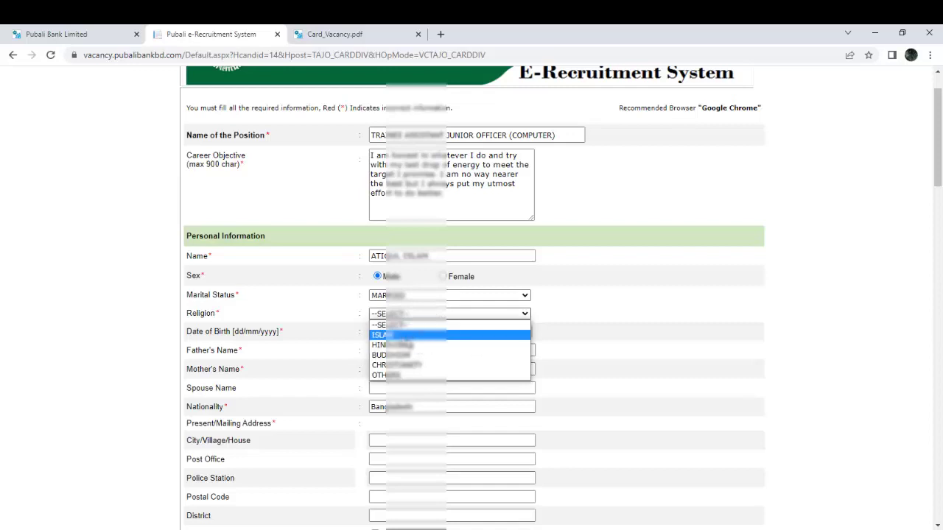
{"action": "left_click", "coordinate": [413, 335]}
{"action": "scroll", "coordinate": [416, 339], "scroll_direction": "down", "scroll_amount": 1}
{"action": "left_click", "coordinate": [396, 274]}
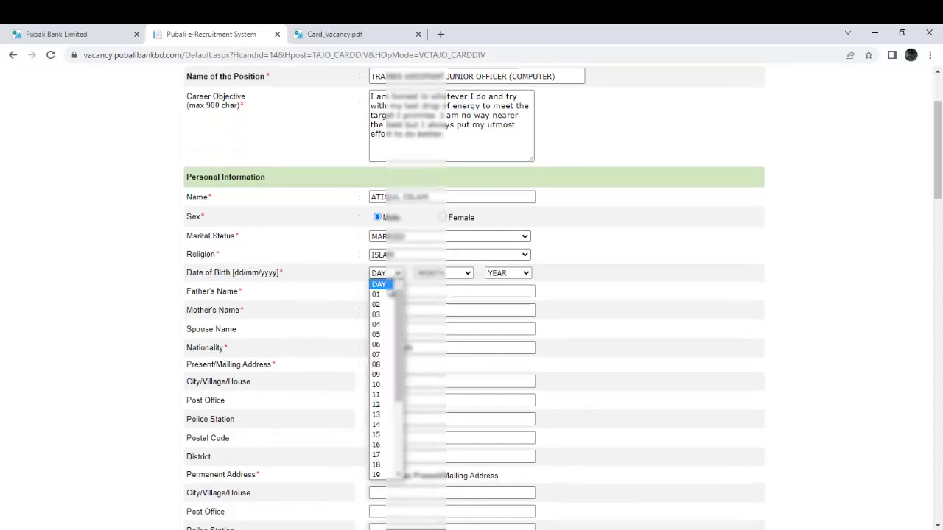
{"action": "left_click", "coordinate": [383, 346]}
{"action": "left_click", "coordinate": [442, 273]}
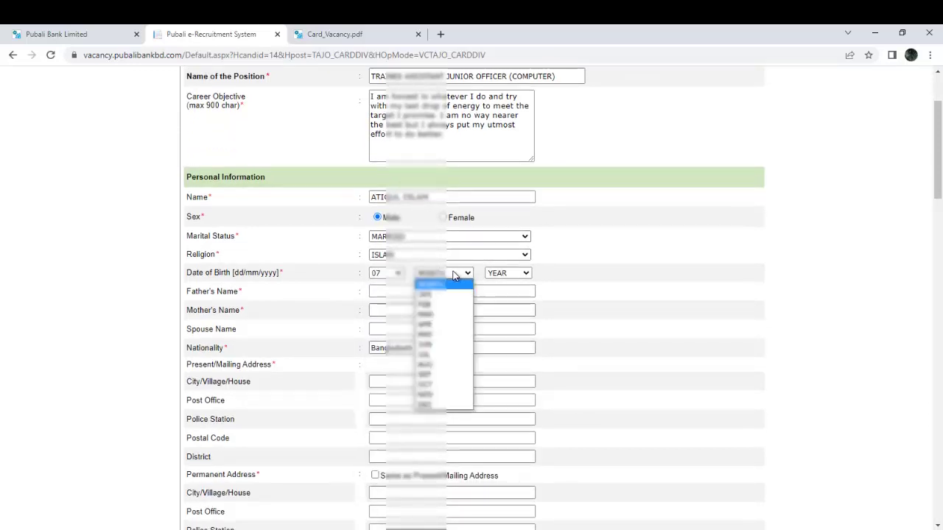
{"action": "left_click", "coordinate": [453, 396]}
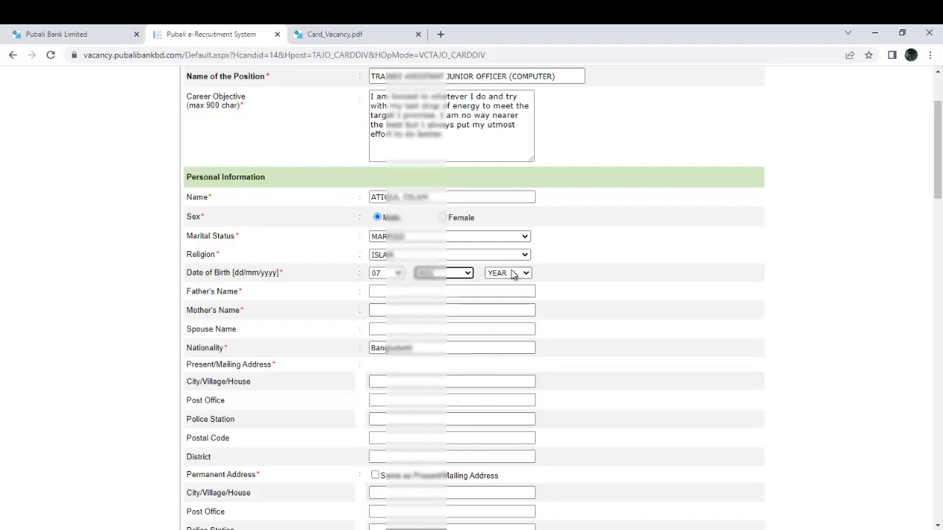
{"action": "left_click", "coordinate": [514, 274]}
{"action": "scroll", "coordinate": [495, 367], "scroll_direction": "down", "scroll_amount": 4}
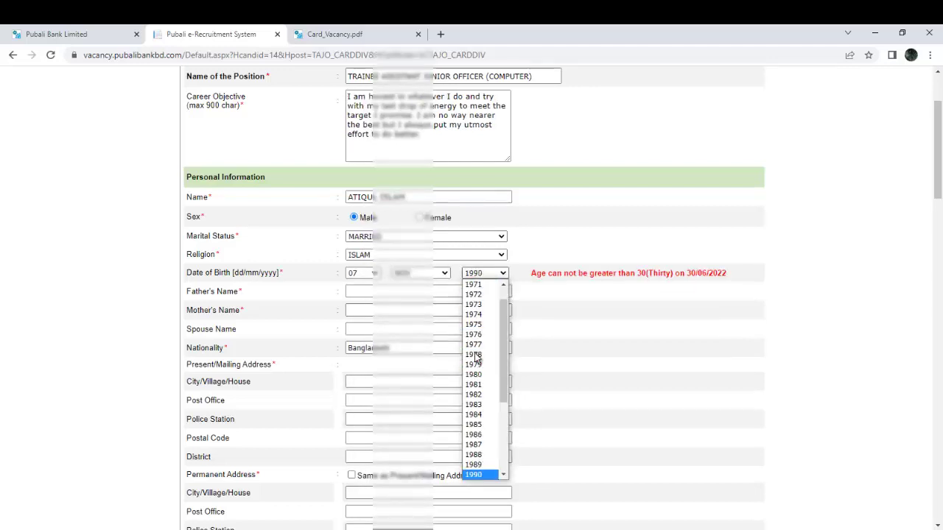
{"action": "left_click", "coordinate": [482, 356]}
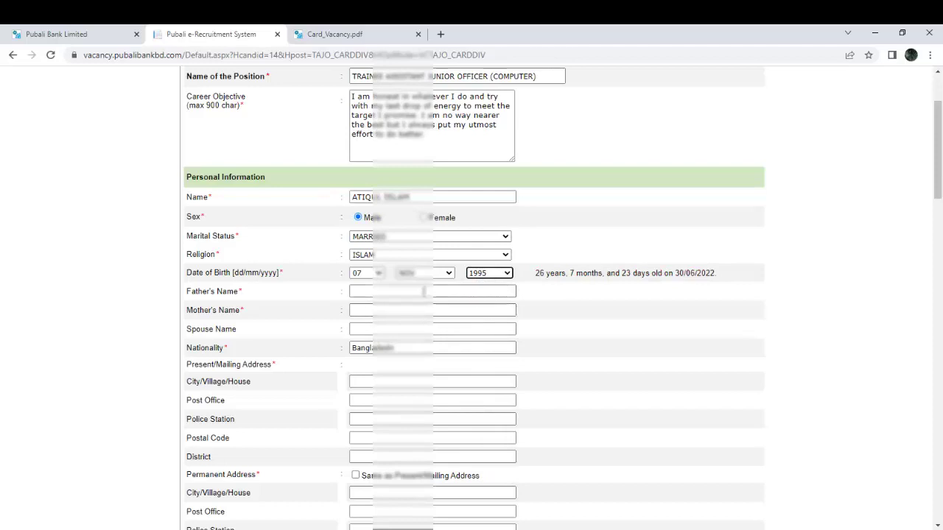
{"action": "left_click", "coordinate": [422, 292]}
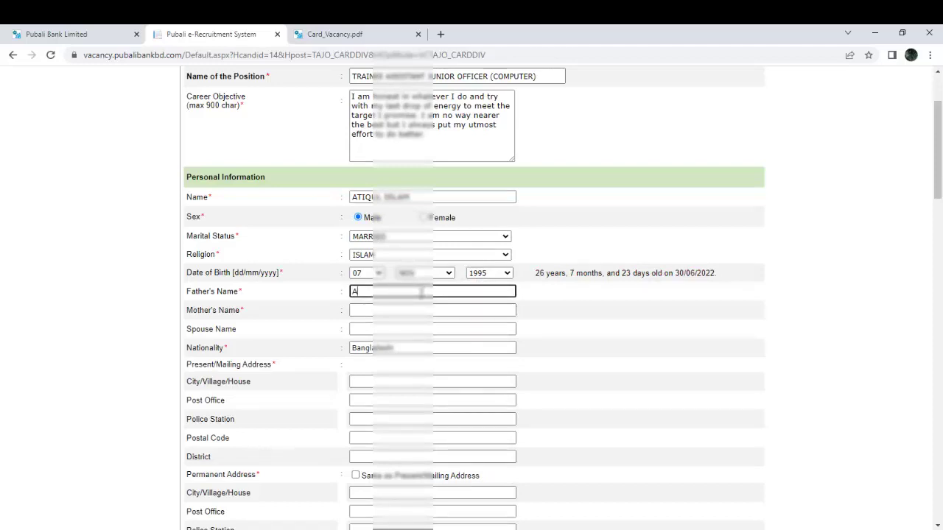
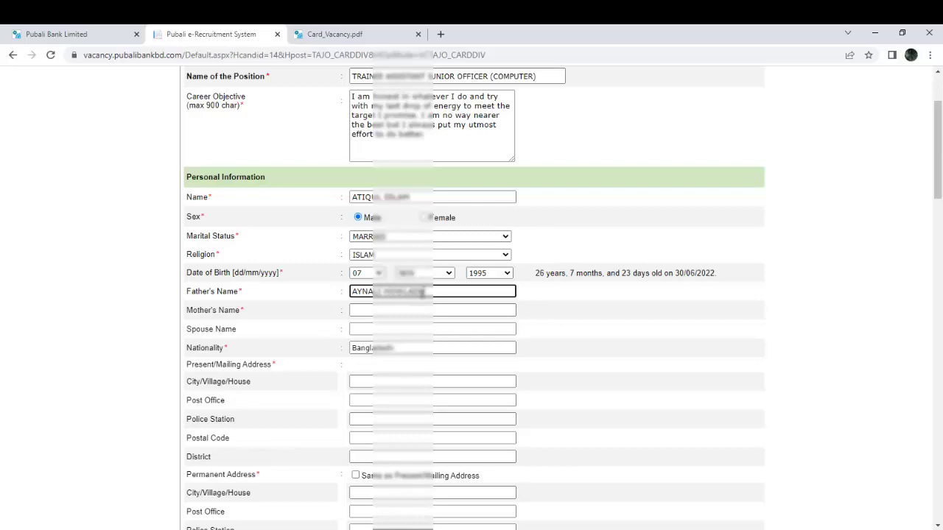
Enter the father's, mother's and spouse's names and keep the nationality.
{"action": "key", "text": "Tab"}
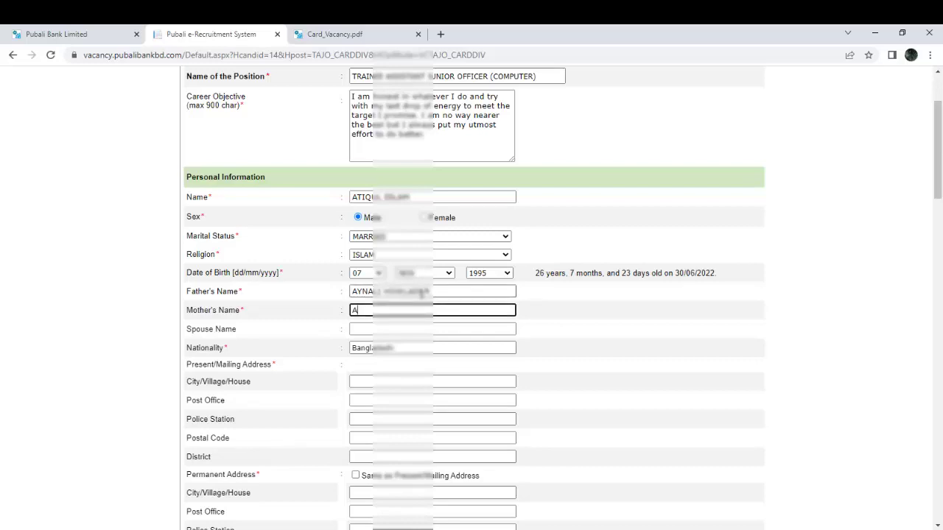
{"action": "key", "text": "Tab"}
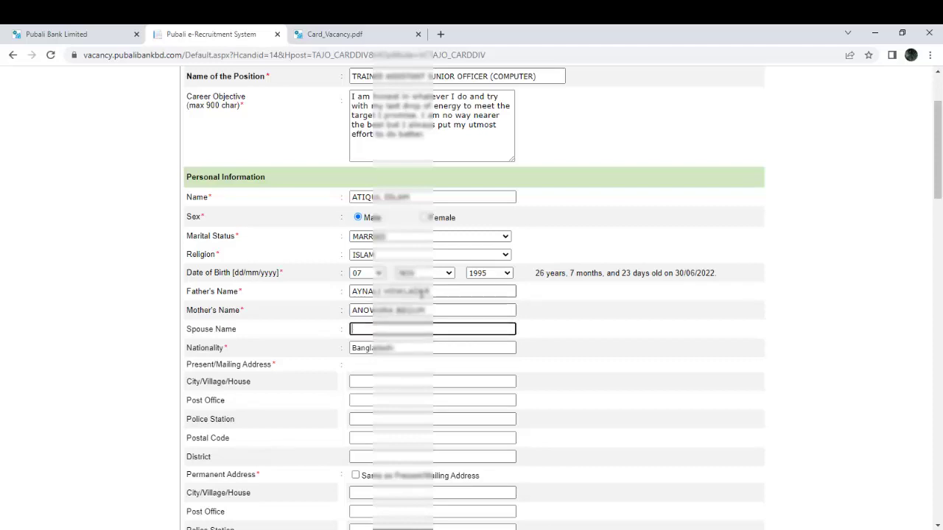
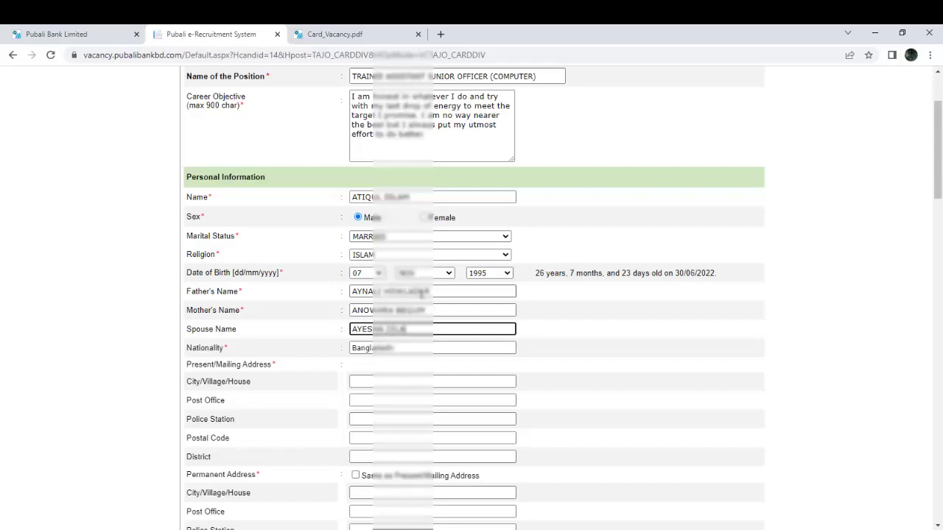
{"action": "key", "text": "Tab"}
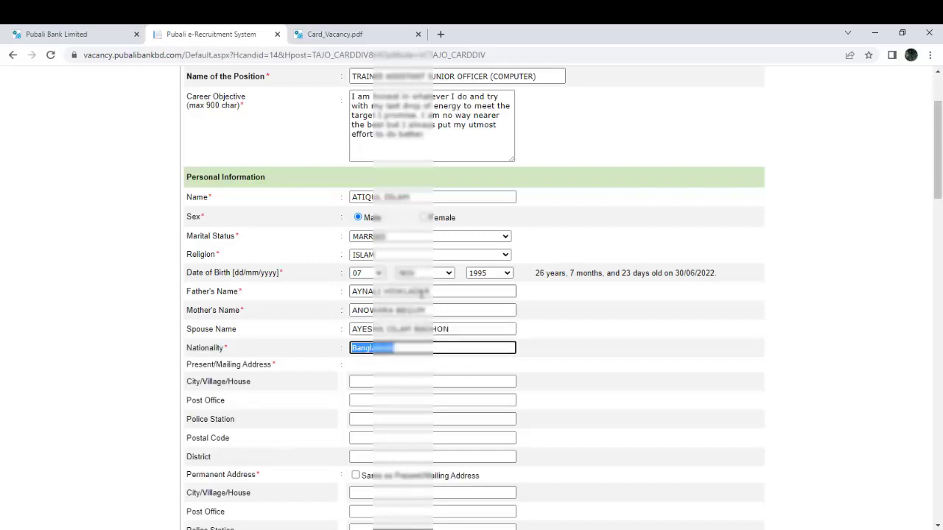
{"action": "key", "text": "Tab"}
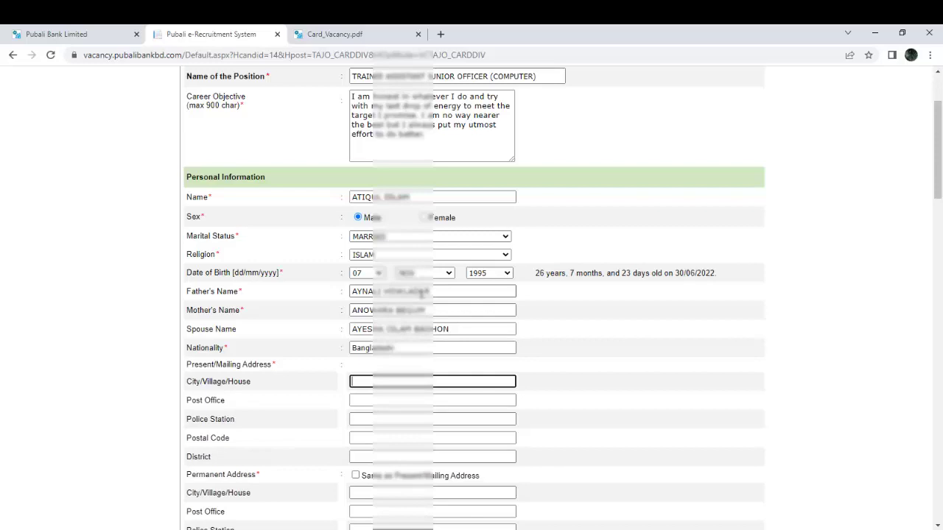
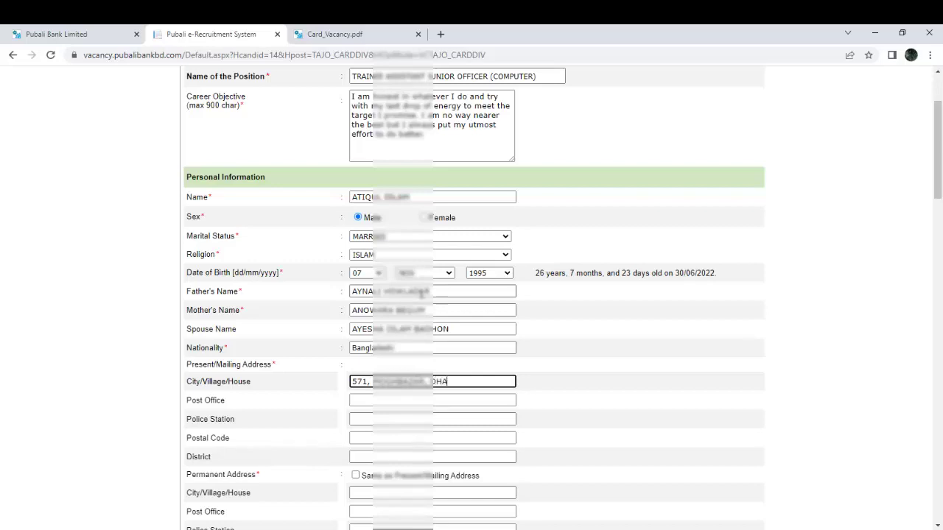
Fill in the present address: house line, post office, police station, postal code and district.
{"action": "key", "text": "Tab"}
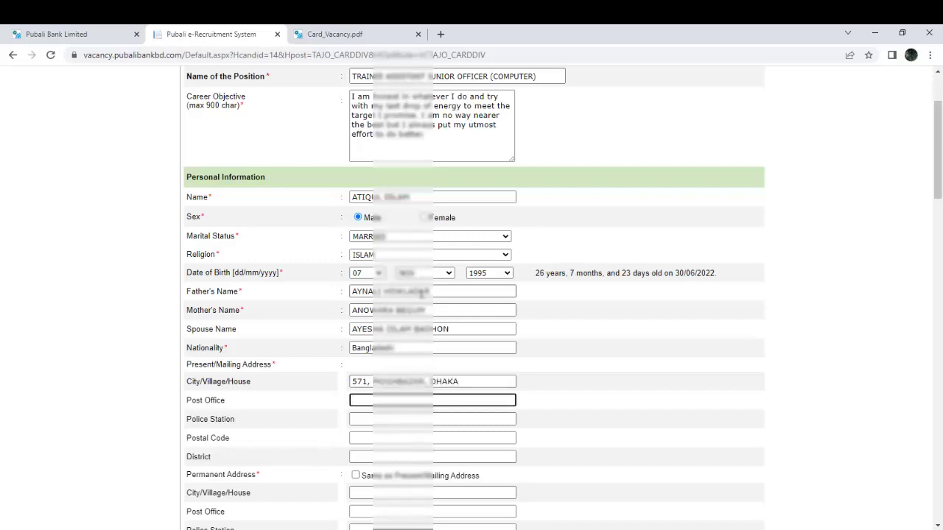
{"action": "type", "text": "SHANTINAGAR"}
{"action": "key", "text": "Tab"}
{"action": "type", "text": "RAMNA"}
{"action": "key", "text": "Tab"}
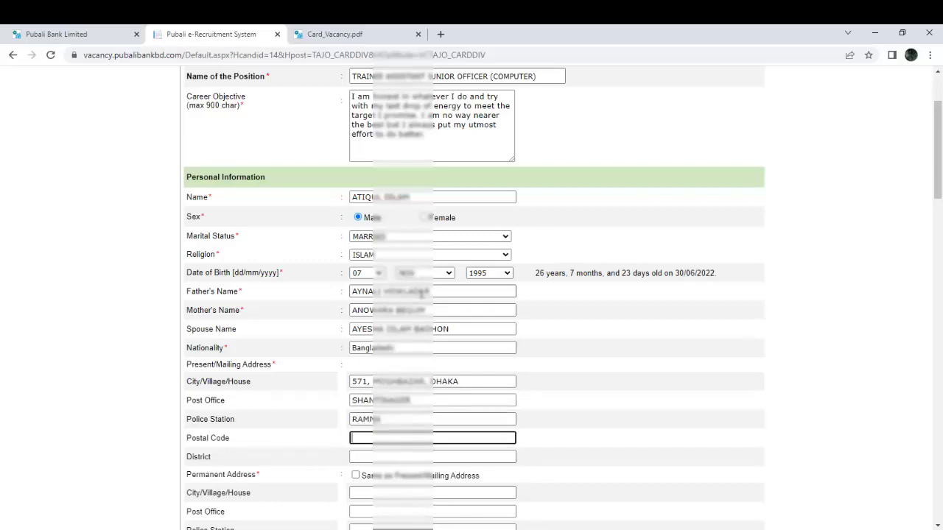
{"action": "type", "text": "1217"}
{"action": "key", "text": "Tab"}
{"action": "type", "text": "DHAKA"}
{"action": "key", "text": "Tab"}
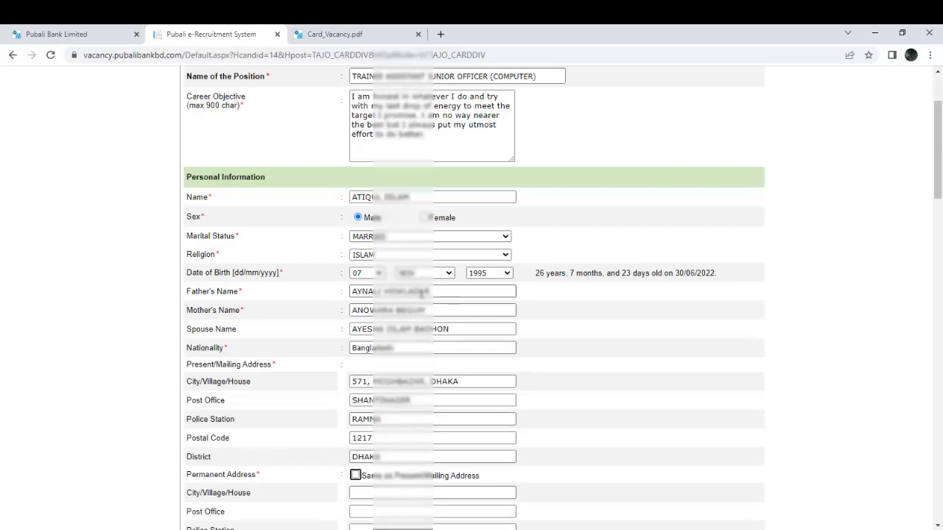
{"action": "scroll", "coordinate": [436, 287], "scroll_direction": "down", "scroll_amount": 1}
Fill in the permanent address: village, post office, police station, postal code and district.
{"action": "scroll", "coordinate": [437, 288], "scroll_direction": "down", "scroll_amount": 4}
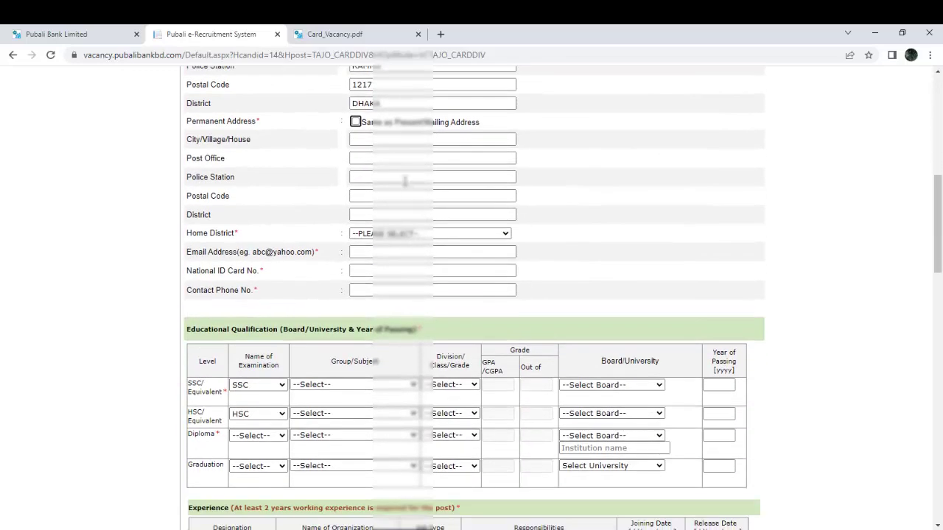
{"action": "left_click", "coordinate": [375, 140]}
{"action": "left_click", "coordinate": [379, 140]}
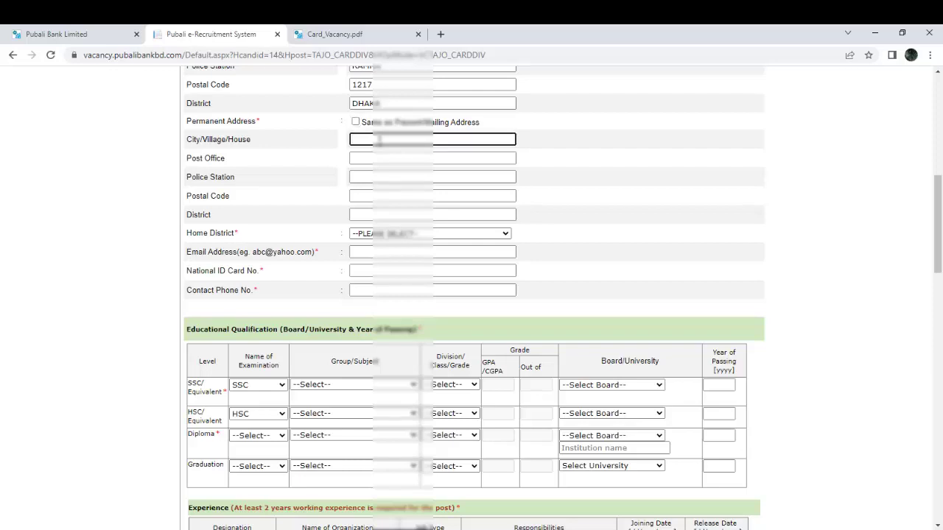
{"action": "type", "text": "OTRA"}
{"action": "key", "text": "Tab"}
{"action": "type", "text": "O"}
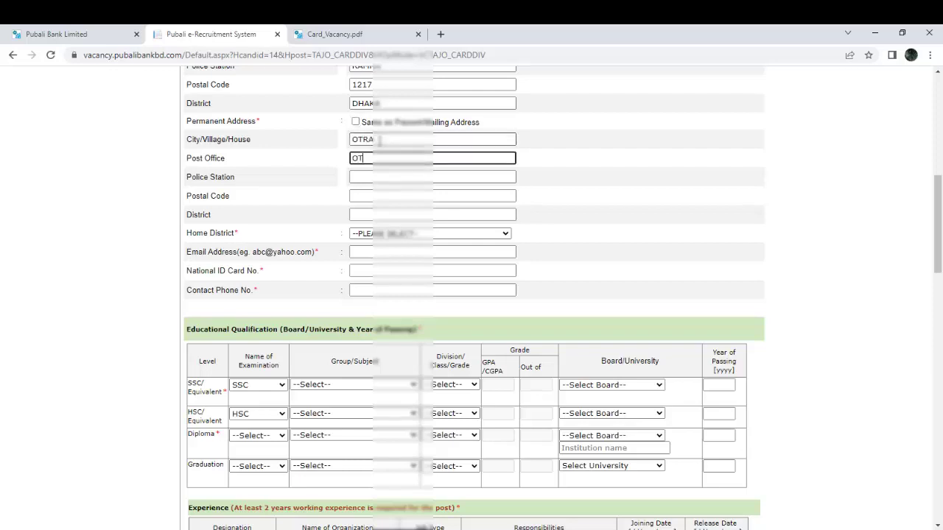
{"action": "type", "text": "TRA"}
{"action": "key", "text": "Tab"}
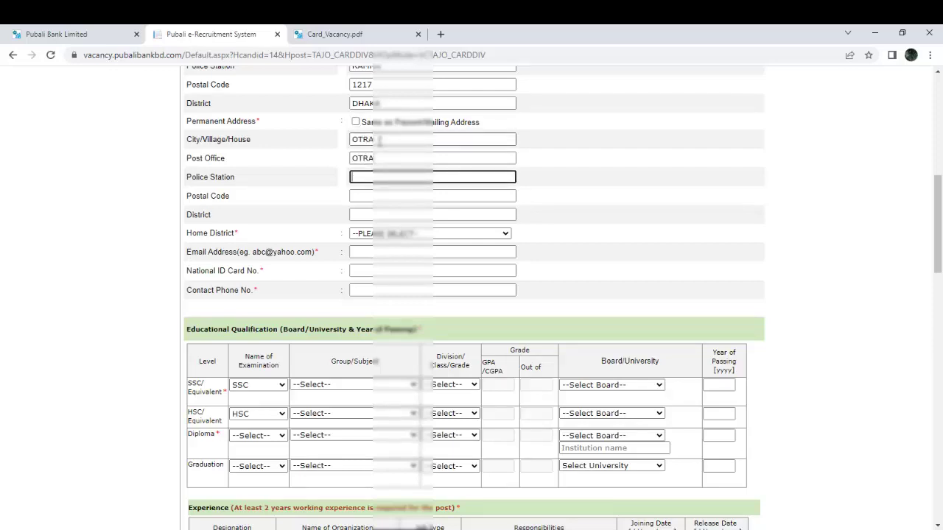
{"action": "type", "text": "WAZIRPUR"}
{"action": "key", "text": "Tab"}
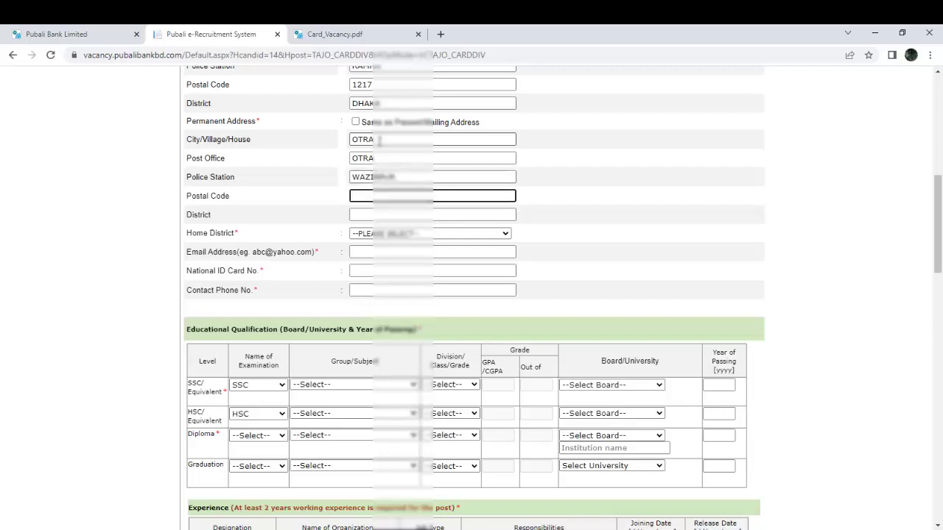
{"action": "type", "text": "8222"}
{"action": "key", "text": "Tab"}
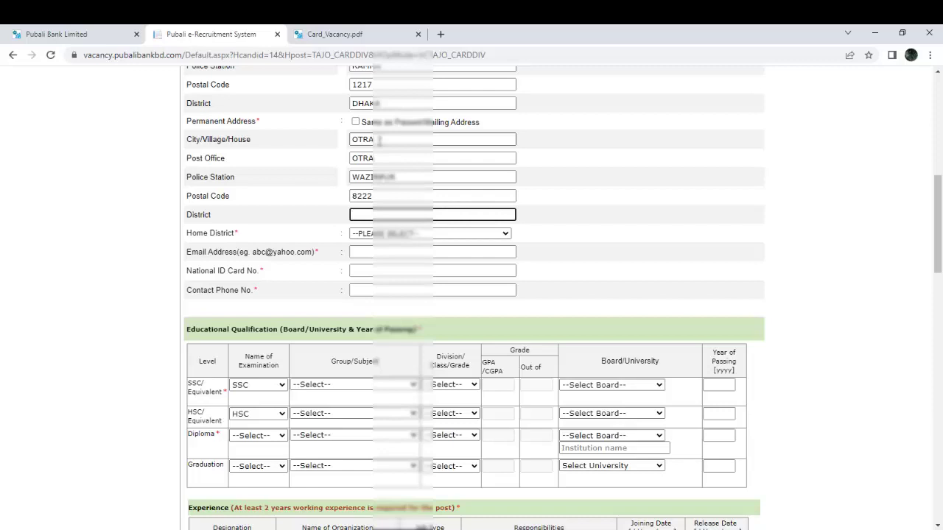
{"action": "type", "text": "BARISHAL"}
Choose the home district from its dropdown list.
{"action": "key", "text": "Tab"}
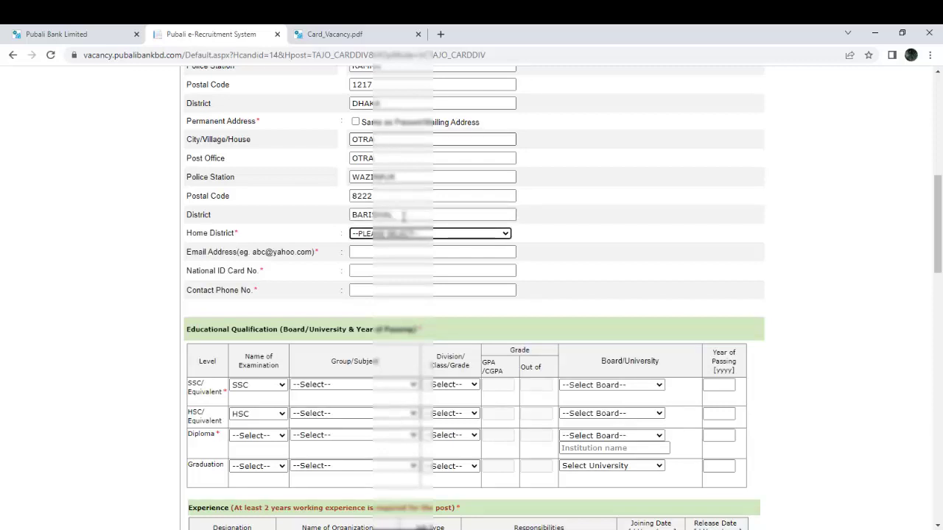
{"action": "left_click", "coordinate": [403, 237]}
{"action": "key", "text": "Down"}
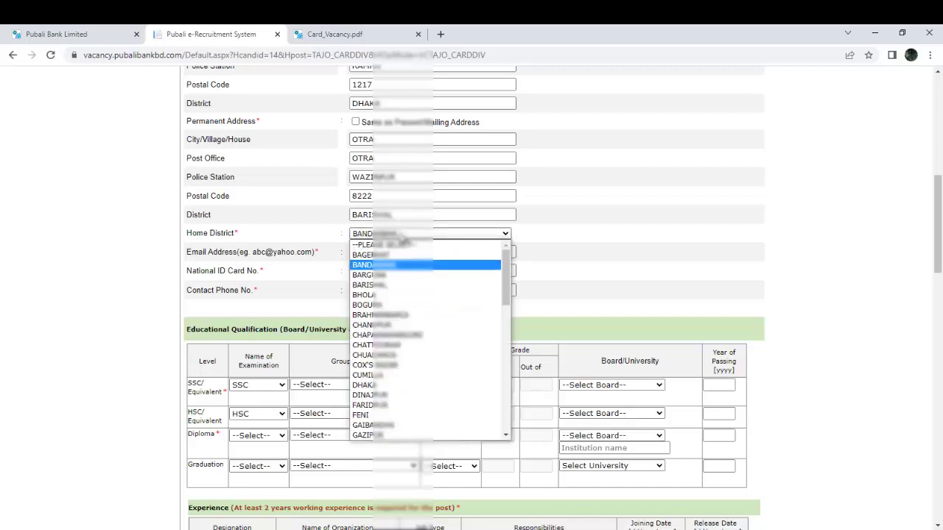
{"action": "key", "text": "Return"}
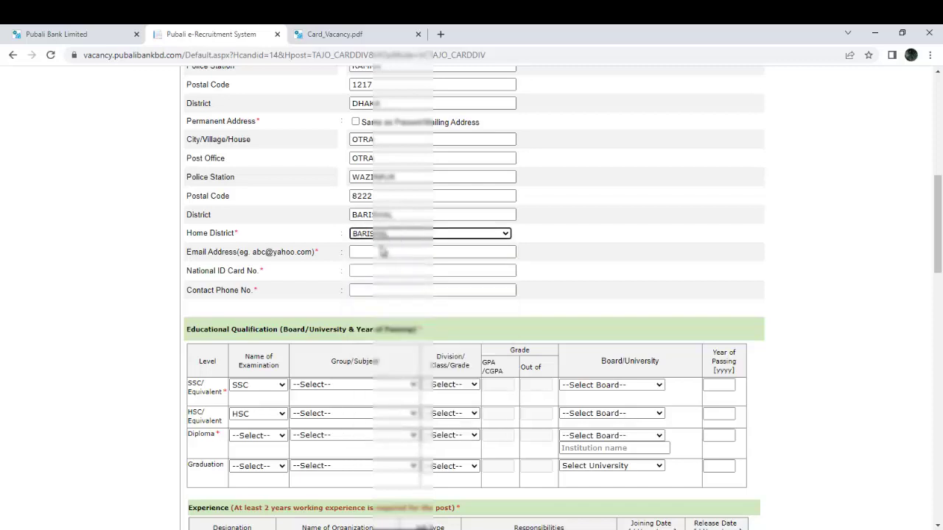
{"action": "left_click", "coordinate": [378, 251]}
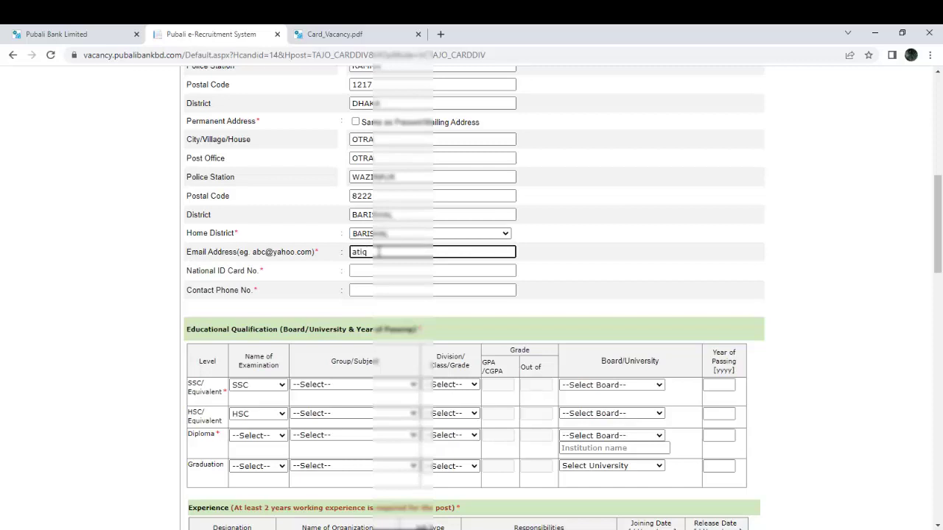
Enter the applicant's e-mail address, national ID card number and contact phone number.
{"action": "key", "text": "Tab"}
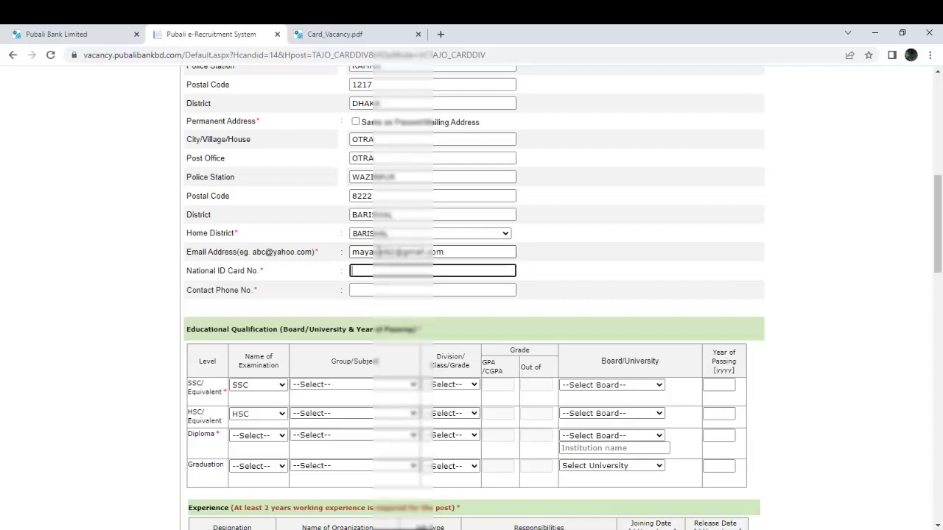
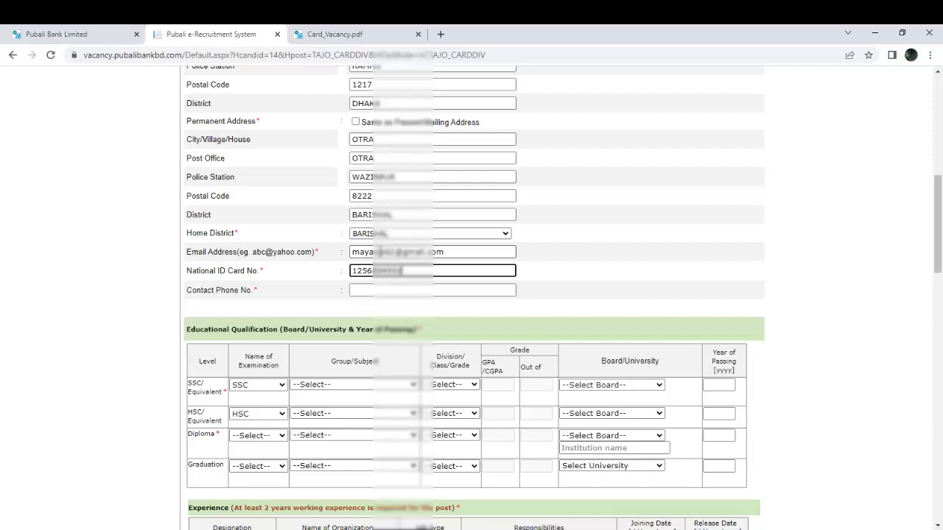
{"action": "key", "text": "Tab"}
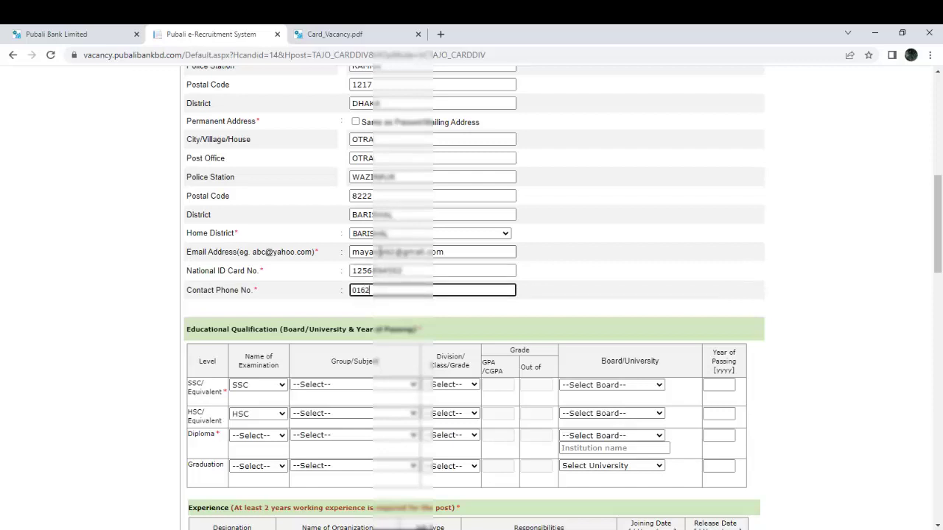
In the SSC row, keep SSC and choose Commerce group with Grade result type.
{"action": "scroll", "coordinate": [889, 232], "scroll_direction": "down", "scroll_amount": 3}
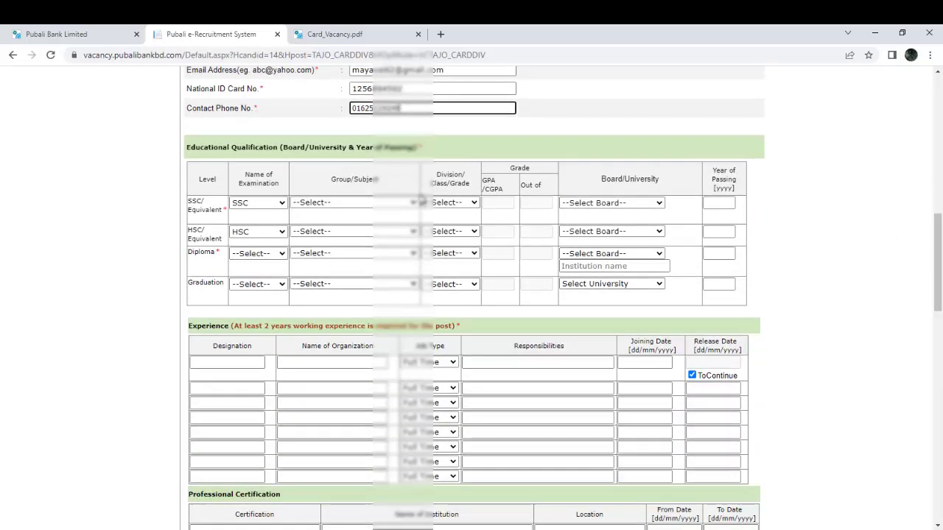
{"action": "left_click", "coordinate": [254, 203]}
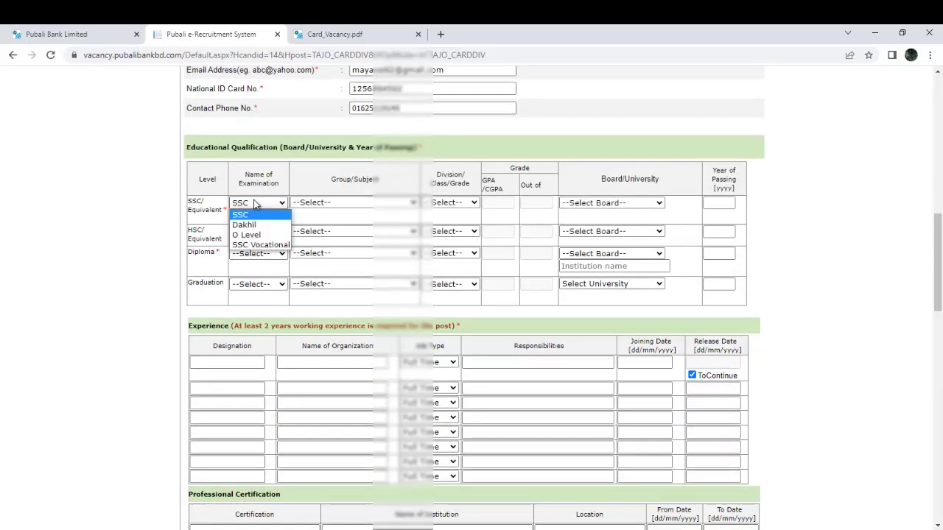
{"action": "left_click", "coordinate": [357, 204]}
{"action": "left_click", "coordinate": [357, 204]}
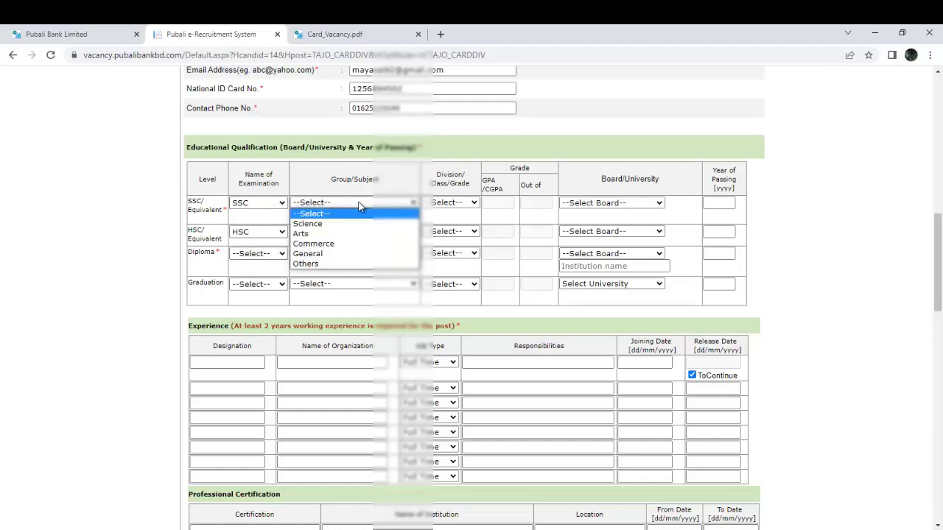
{"action": "left_click", "coordinate": [361, 244]}
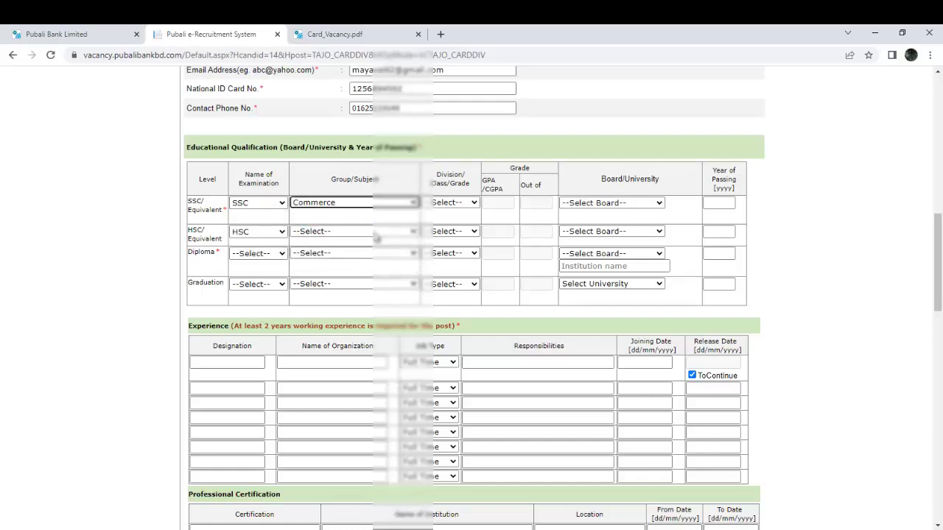
{"action": "left_click", "coordinate": [442, 204]}
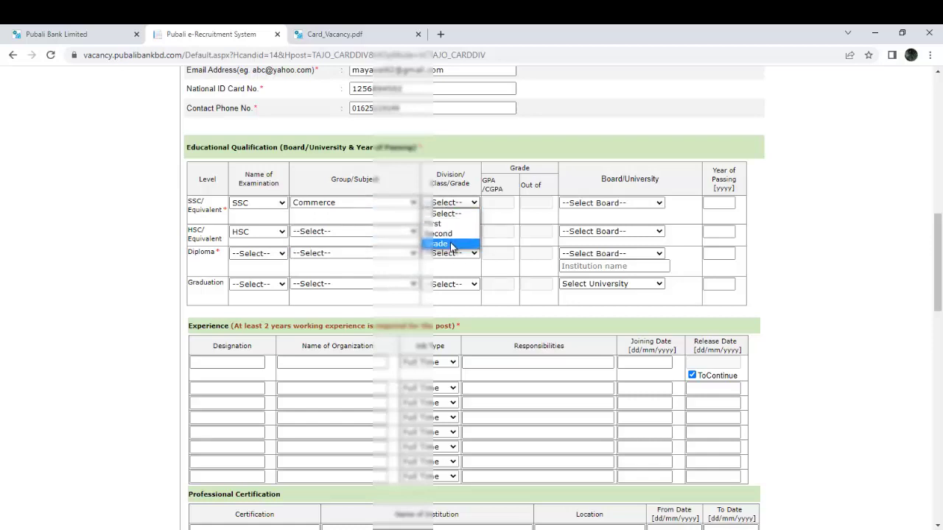
{"action": "left_click", "coordinate": [446, 247]}
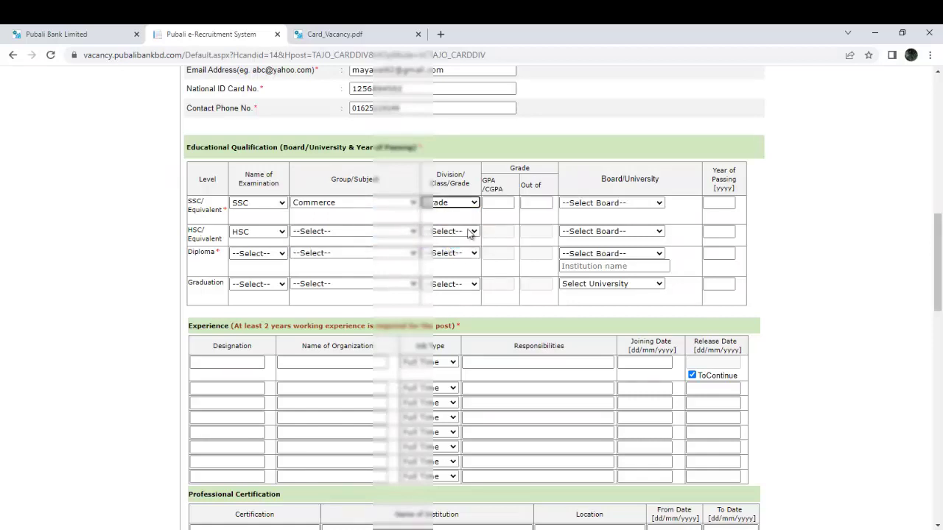
Enter SSC GPA 4.50 out of 5.00, Barishal board, passing year 2010.
{"action": "left_click", "coordinate": [498, 205]}
{"action": "type", "text": "4.50"}
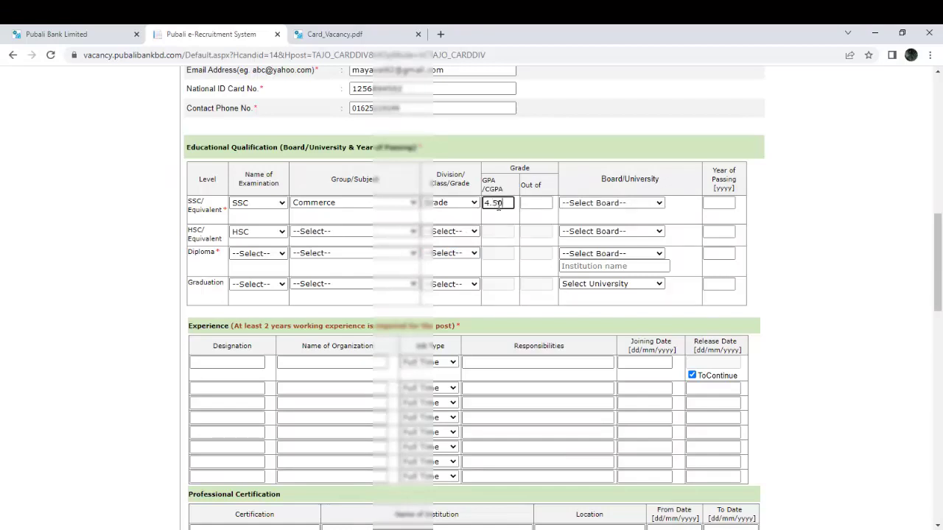
{"action": "key", "text": "Tab"}
{"action": "left_click", "coordinate": [629, 207]}
{"action": "key", "text": "Down"}
{"action": "key", "text": "Return"}
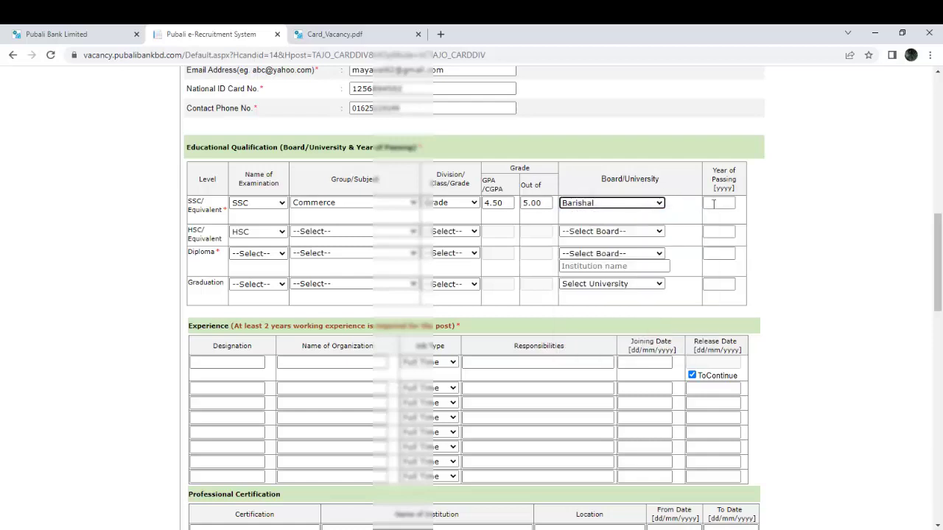
{"action": "left_click", "coordinate": [714, 204]}
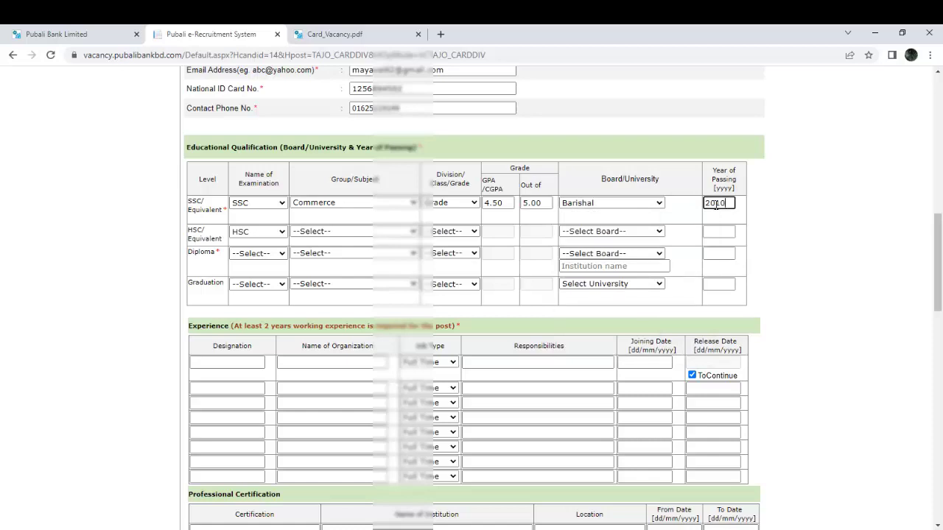
{"action": "left_click", "coordinate": [248, 236]}
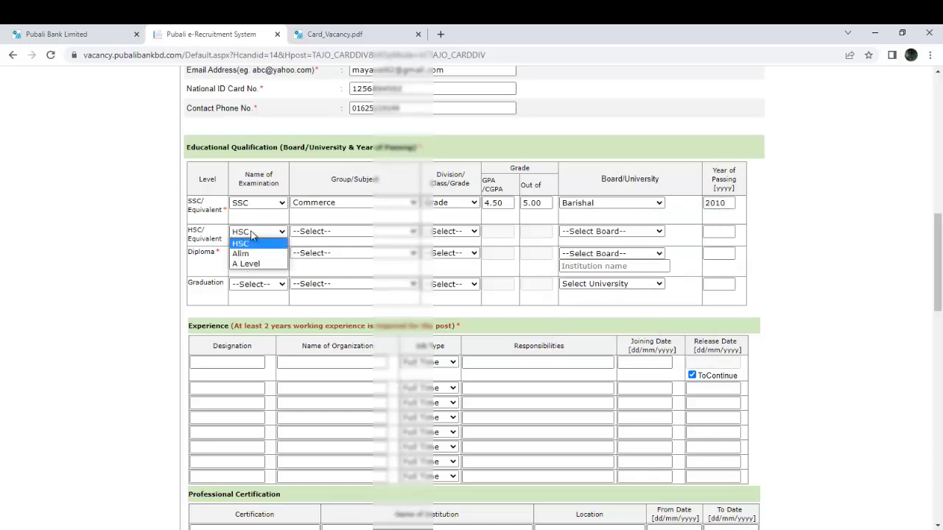
In the HSC row, keep HSC and choose Commerce group with Grade result type.
{"action": "left_click", "coordinate": [280, 234]}
{"action": "left_click", "coordinate": [324, 233]}
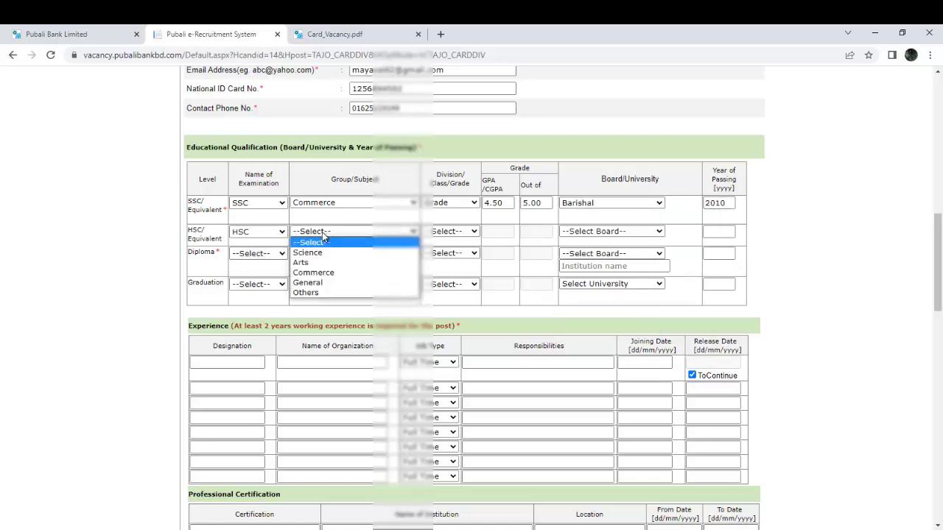
{"action": "left_click", "coordinate": [333, 272]}
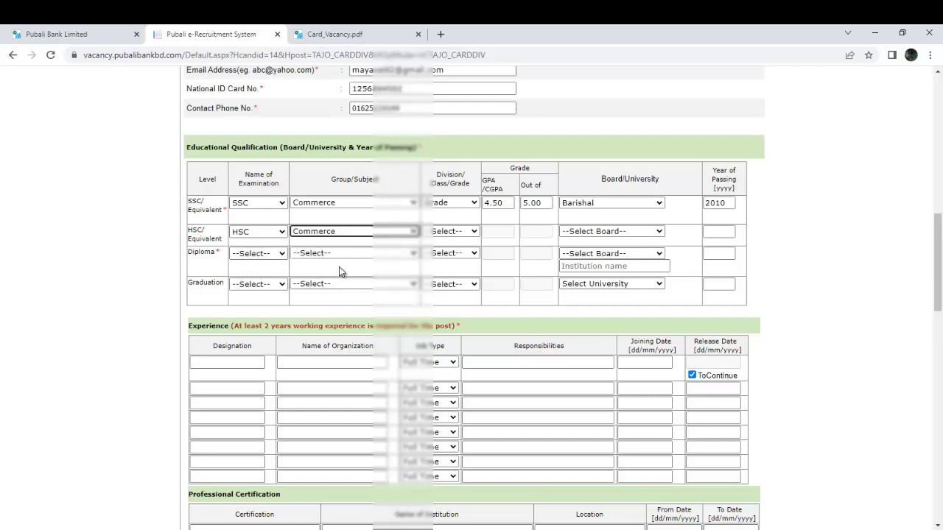
{"action": "left_click", "coordinate": [451, 234]}
{"action": "left_click", "coordinate": [442, 272]}
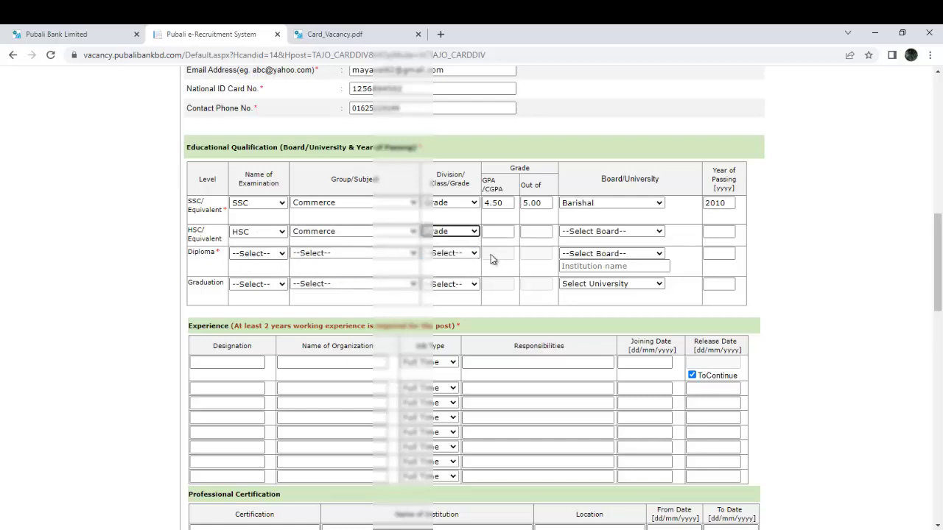
Enter HSC GPA 4.00 out of 5.00, Barishal board, passing year 2012.
{"action": "left_click", "coordinate": [503, 232]}
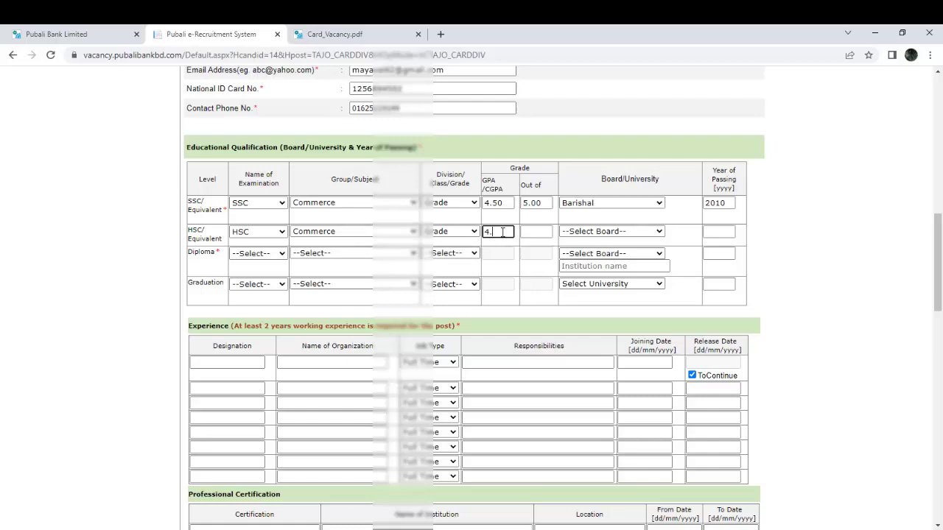
{"action": "key", "text": "Tab"}
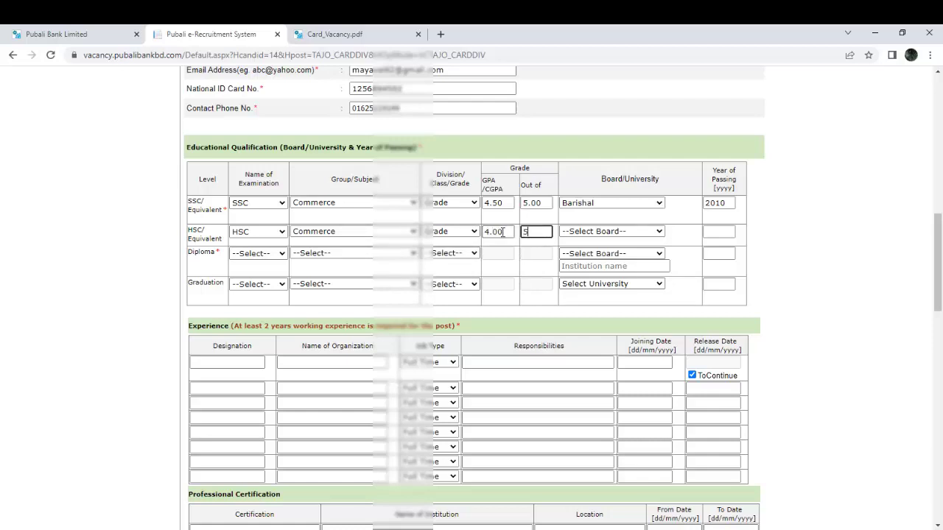
{"action": "type", "text": "5.00"}
{"action": "key", "text": "Tab"}
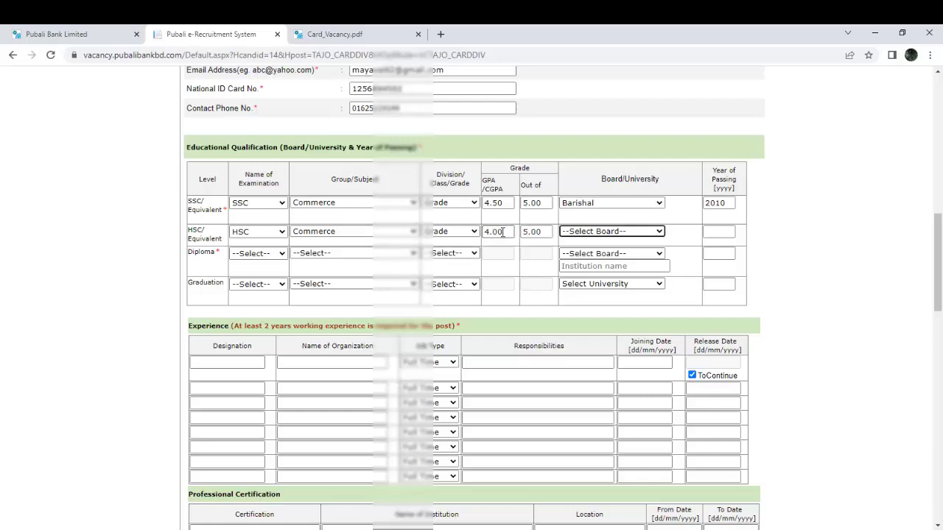
{"action": "left_click", "coordinate": [575, 231]}
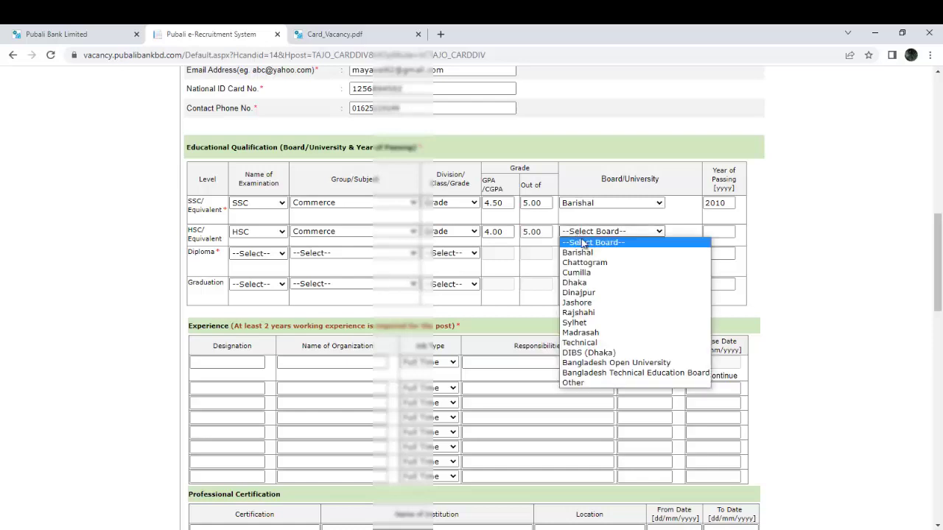
{"action": "left_click", "coordinate": [657, 253]}
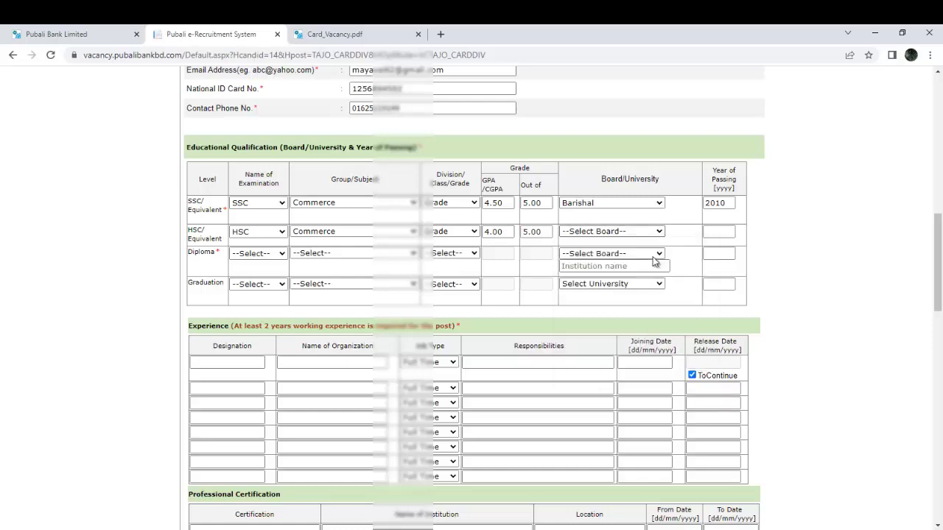
{"action": "left_click", "coordinate": [723, 234]}
{"action": "type", "text": "2012"}
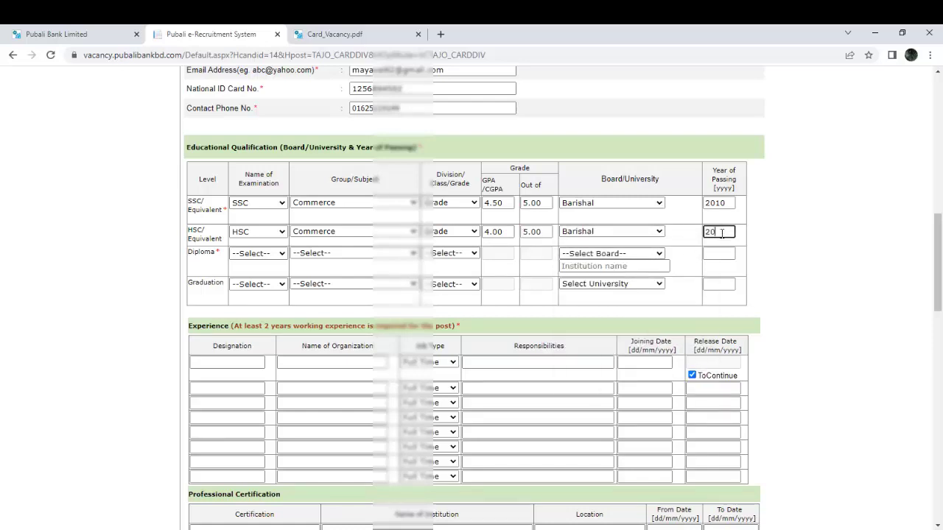
{"action": "left_click", "coordinate": [250, 258]}
In the third row, choose Diploma in Computer Technology with Grade result type.
{"action": "left_click", "coordinate": [247, 275]}
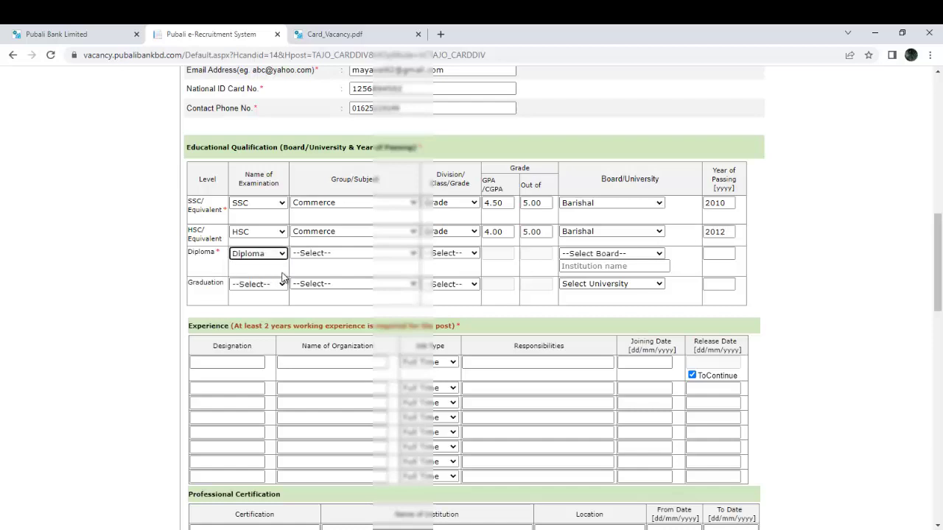
{"action": "left_click", "coordinate": [340, 254]}
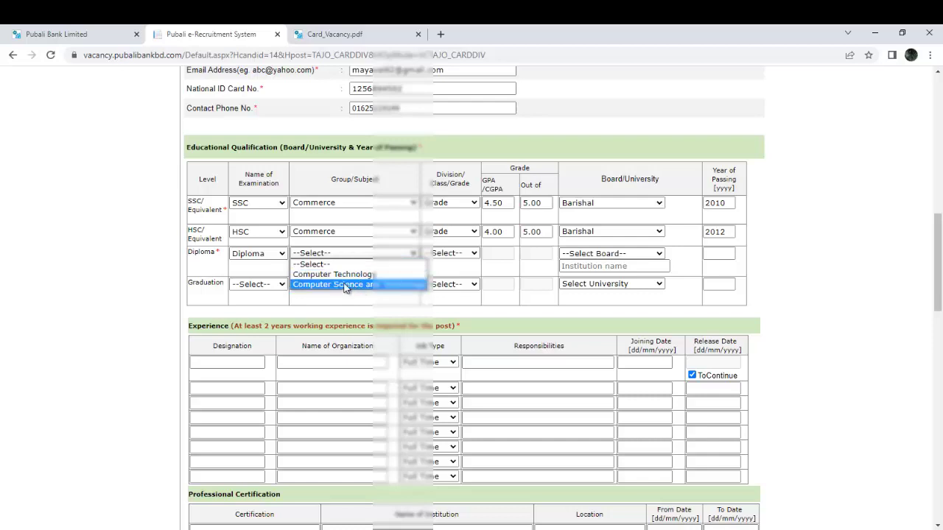
{"action": "left_click", "coordinate": [335, 274]}
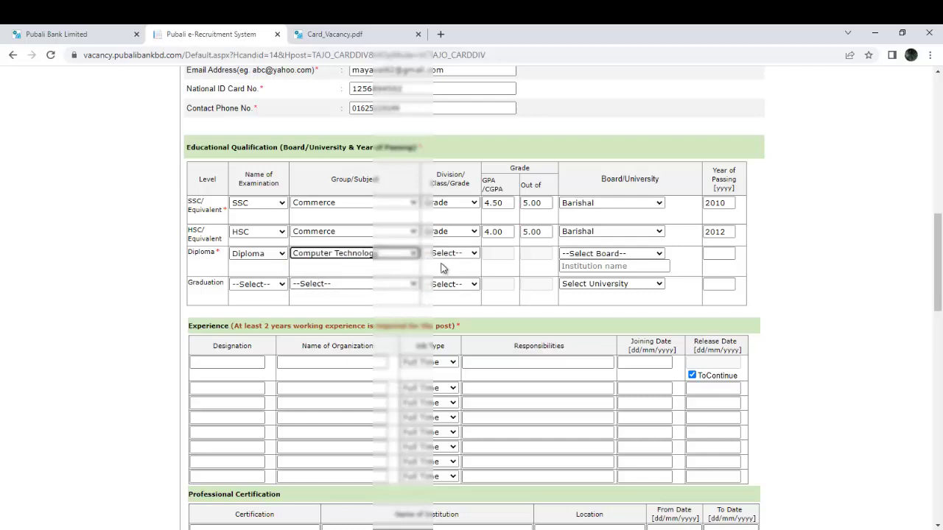
{"action": "left_click", "coordinate": [445, 254]}
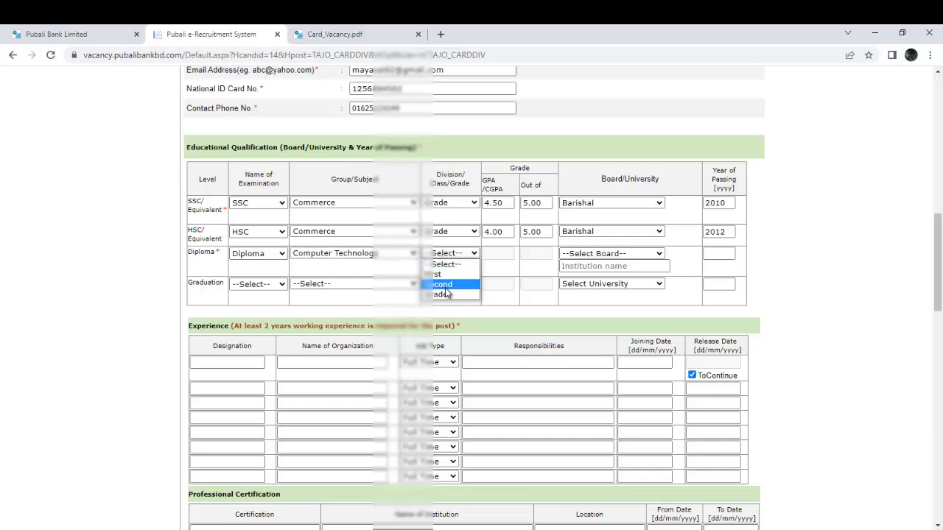
{"action": "left_click", "coordinate": [444, 296]}
Enter diploma GPA 3.02 of 4.00, Dhaka board, and institution EAST WEST UNIVERITY.
{"action": "left_click", "coordinate": [493, 254]}
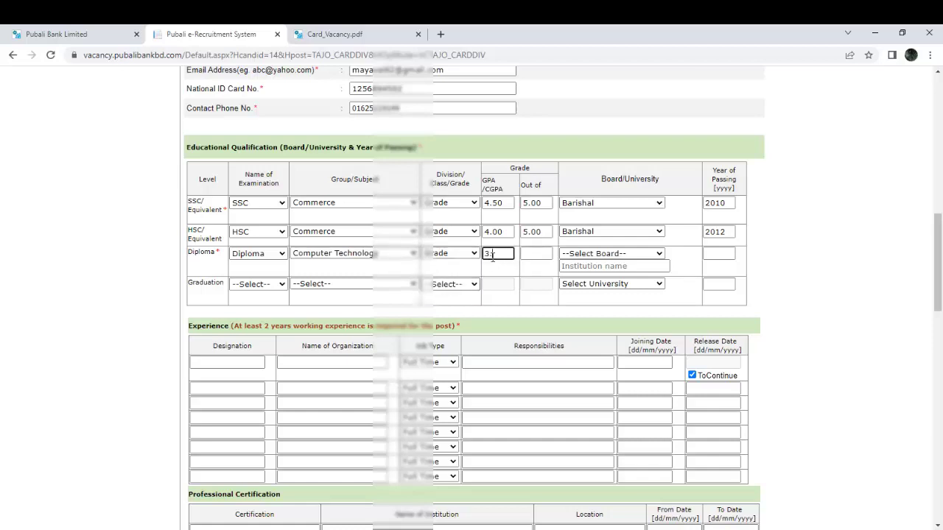
{"action": "left_click", "coordinate": [529, 255]}
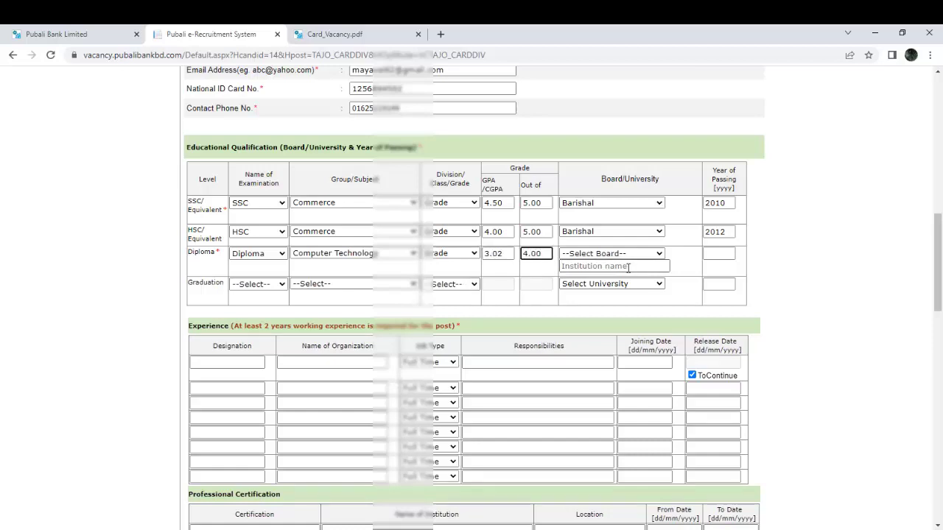
{"action": "left_click", "coordinate": [608, 256]}
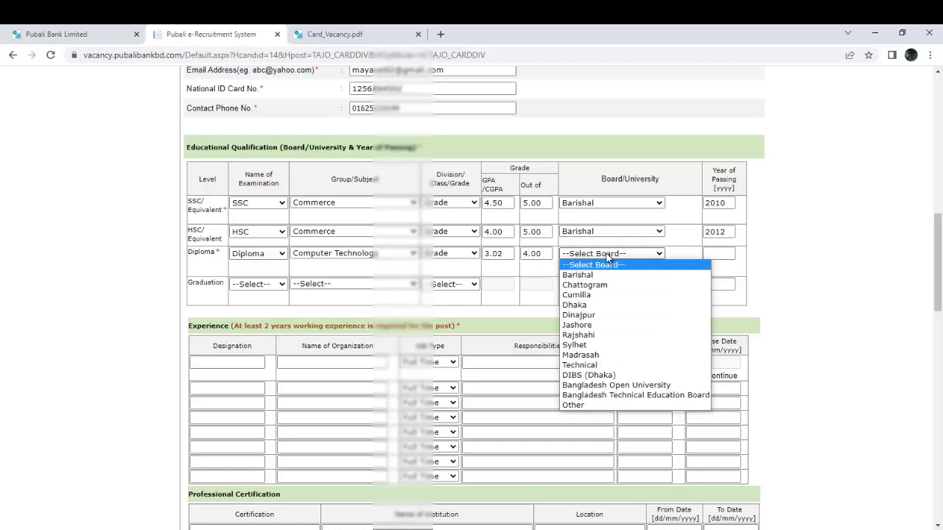
{"action": "key", "text": "d"}
{"action": "key", "text": "Return"}
{"action": "left_click", "coordinate": [595, 265]}
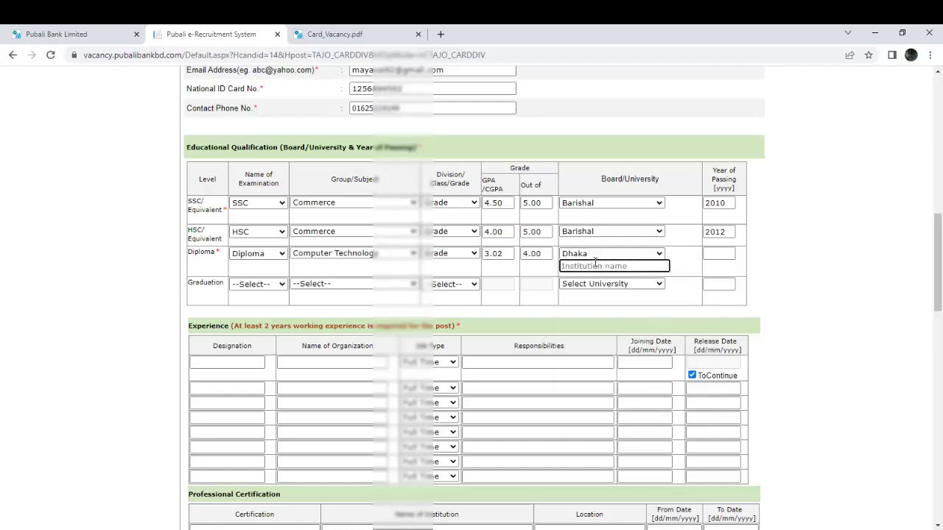
{"action": "type", "text": "EAST WEST UNIVERI"}
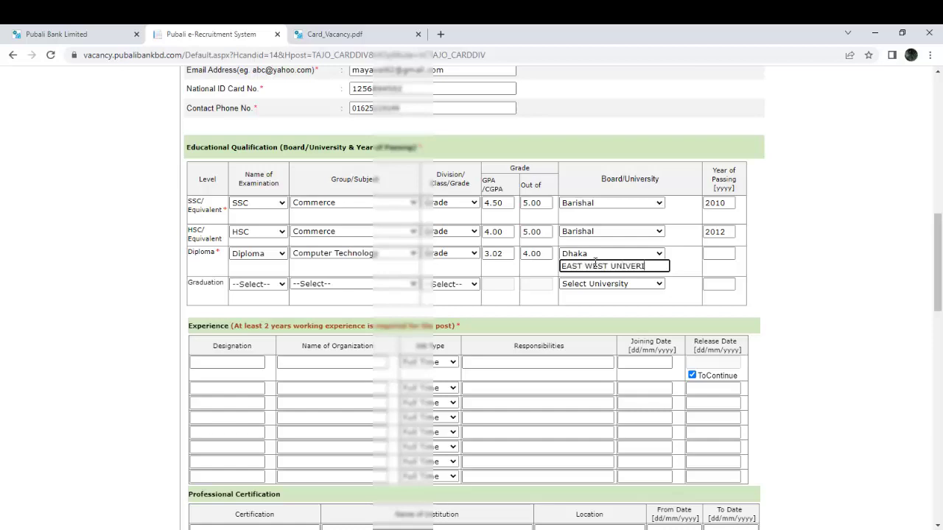
{"action": "type", "text": "TY"}
{"action": "key", "text": "Tab"}
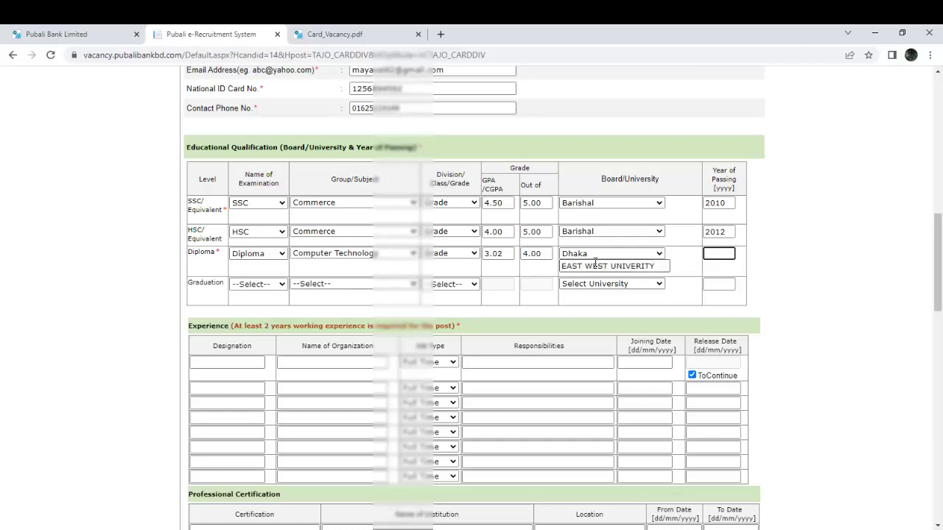
Enter designation OFFICER and organization THE CITY BANK in the first Experience row.
{"action": "type", "text": "2017"}
{"action": "scroll", "coordinate": [421, 284], "scroll_direction": "down", "scroll_amount": 2}
{"action": "left_click", "coordinate": [229, 243]}
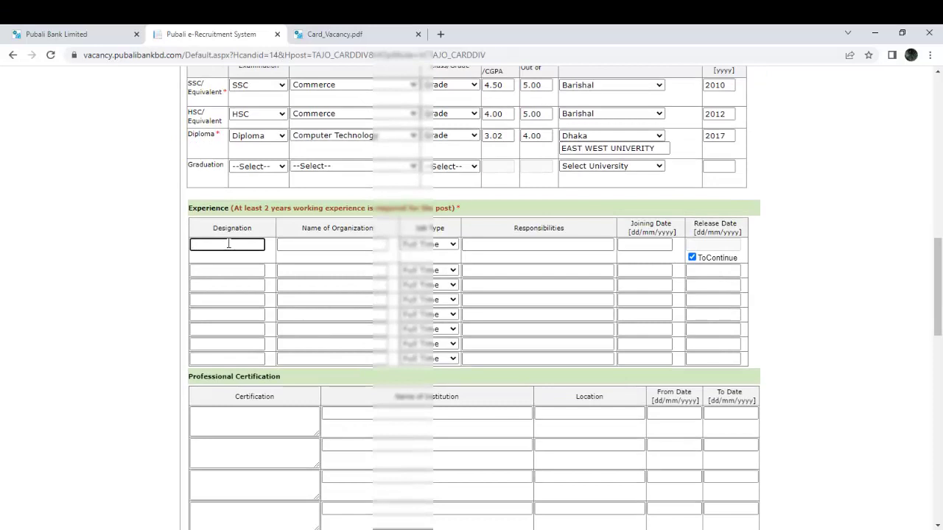
{"action": "type", "text": "OFFICER"}
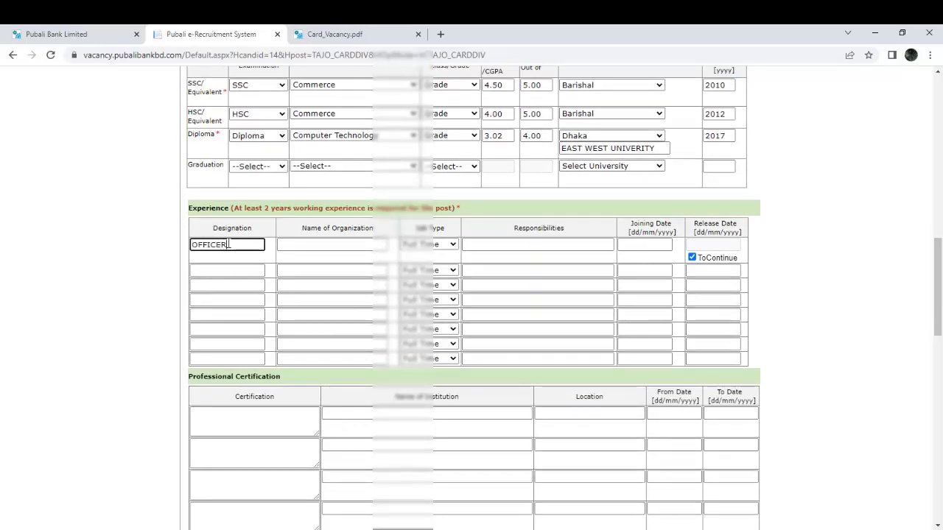
{"action": "key", "text": "Tab"}
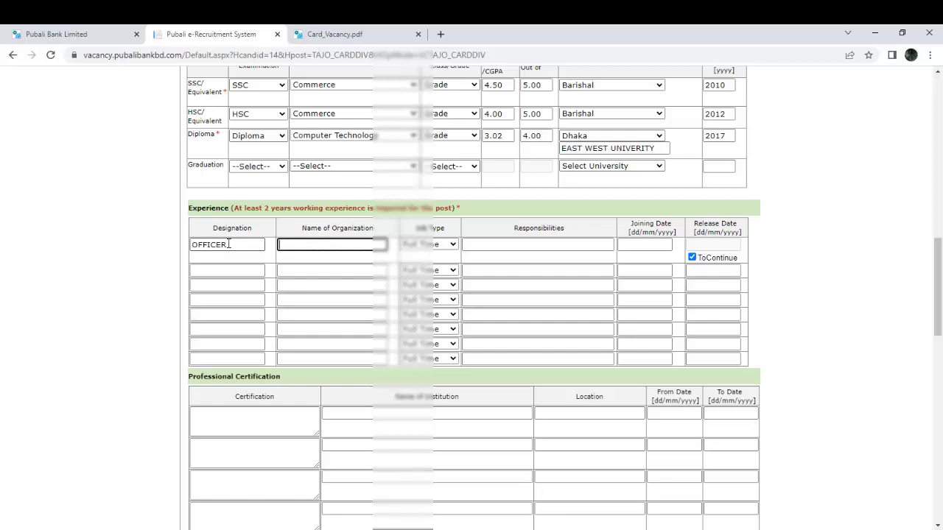
{"action": "type", "text": "THE CITY BANK"}
{"action": "key", "text": "Tab"}
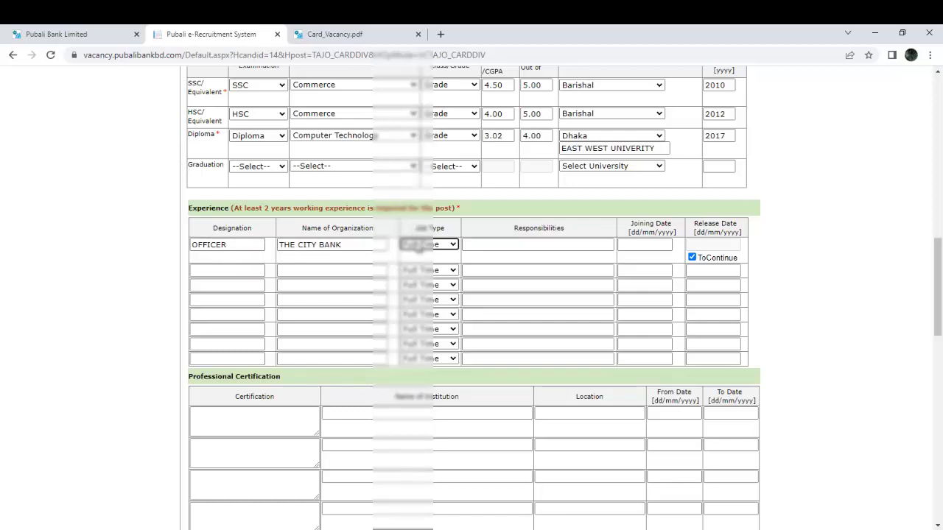
Keep job type Full Time, paste the copied duties into Responsibilities, and close the duties page.
{"action": "left_click", "coordinate": [422, 247]}
{"action": "left_click", "coordinate": [423, 248]}
{"action": "left_click", "coordinate": [526, 249]}
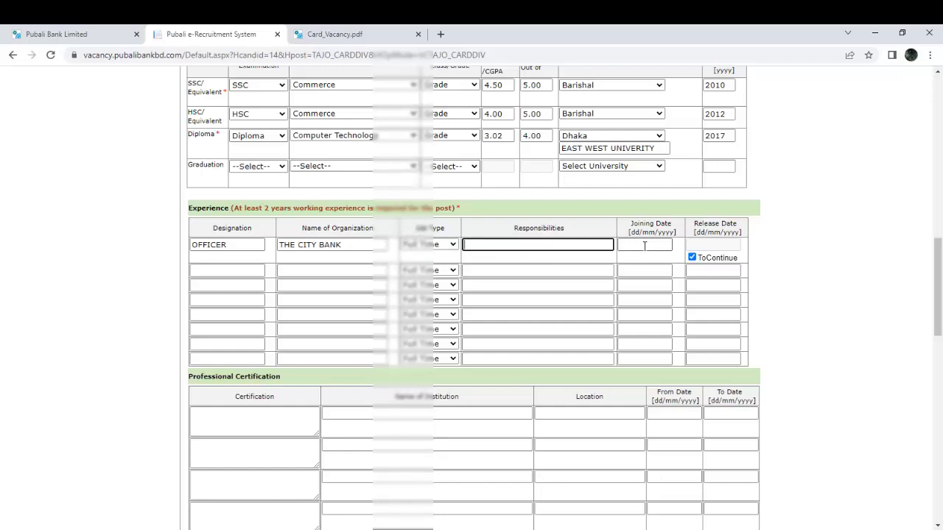
{"action": "key", "text": "ctrl+v"}
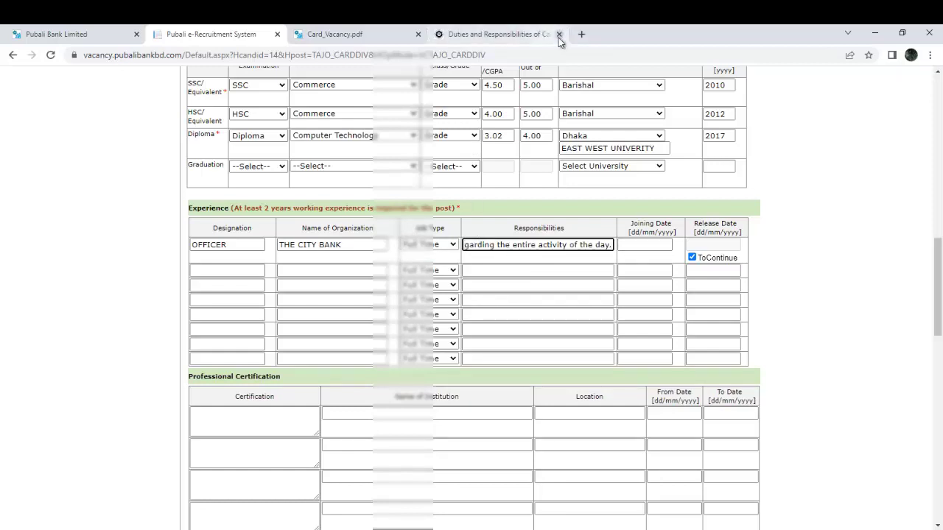
{"action": "left_click", "coordinate": [559, 33]}
Set the OFFICER job's joining date to 01/04/2020 using the date picker.
{"action": "left_click", "coordinate": [644, 244]}
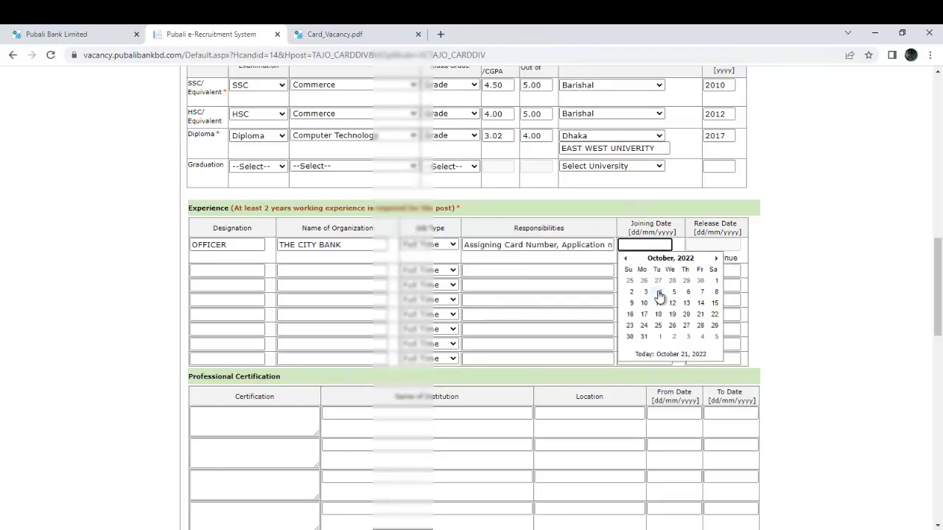
{"action": "left_click", "coordinate": [667, 258]}
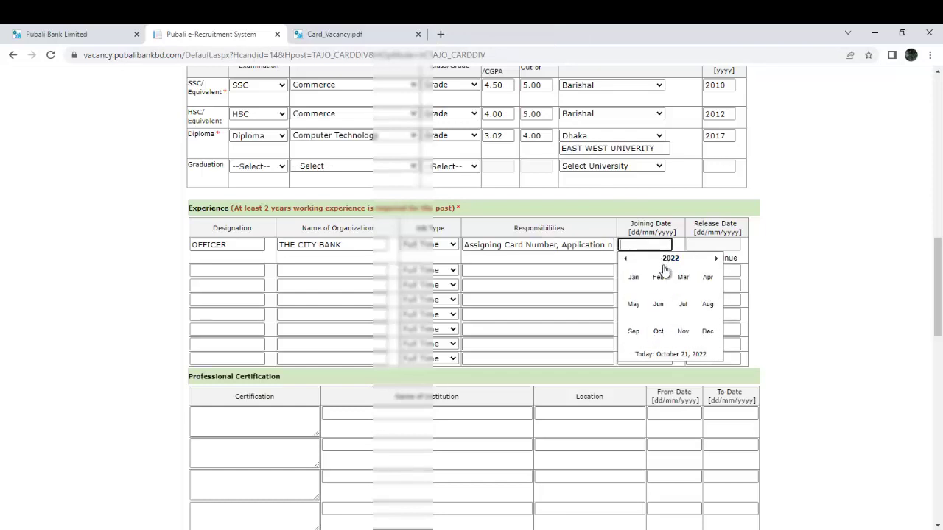
{"action": "left_click", "coordinate": [626, 259]}
{"action": "left_click", "coordinate": [707, 280]}
{"action": "left_click", "coordinate": [673, 281]}
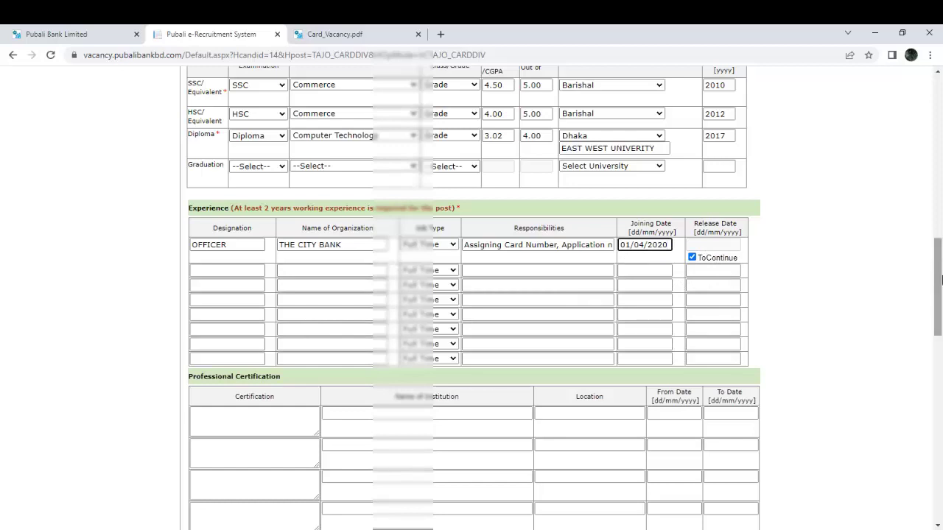
{"action": "scroll", "coordinate": [942, 279], "scroll_direction": "down", "scroll_amount": 2}
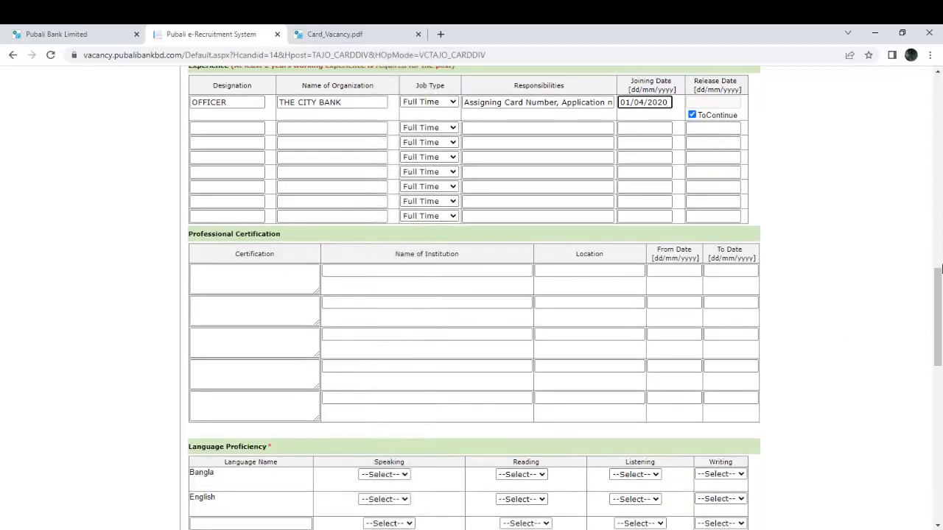
Rate Bangla High for speaking, reading, listening and writing.
{"action": "scroll", "coordinate": [939, 268], "scroll_direction": "down", "scroll_amount": 4}
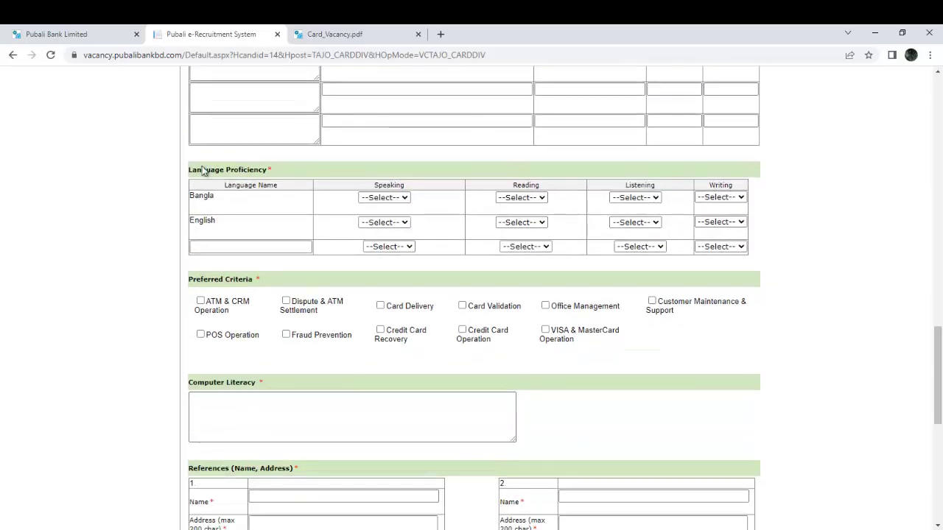
{"action": "left_click", "coordinate": [383, 197]}
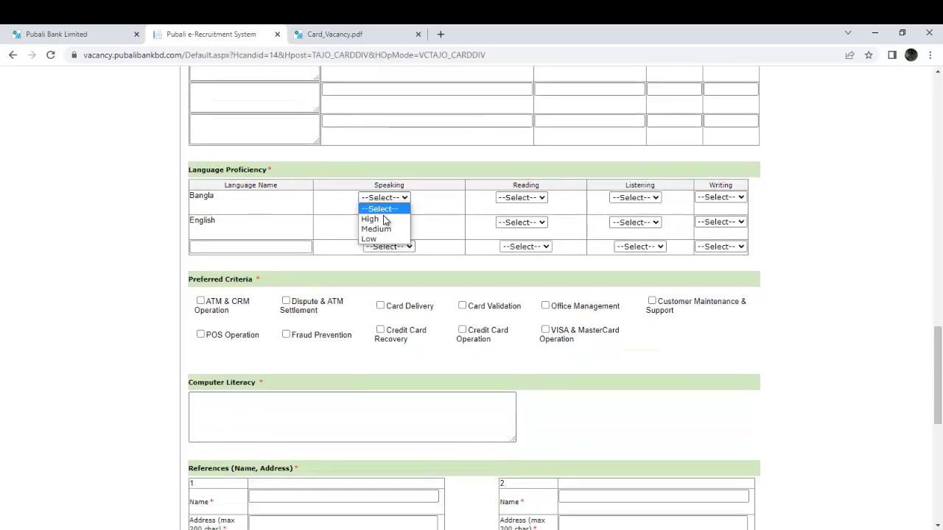
{"action": "left_click", "coordinate": [385, 220]}
{"action": "left_click", "coordinate": [520, 199]}
{"action": "left_click", "coordinate": [528, 219]}
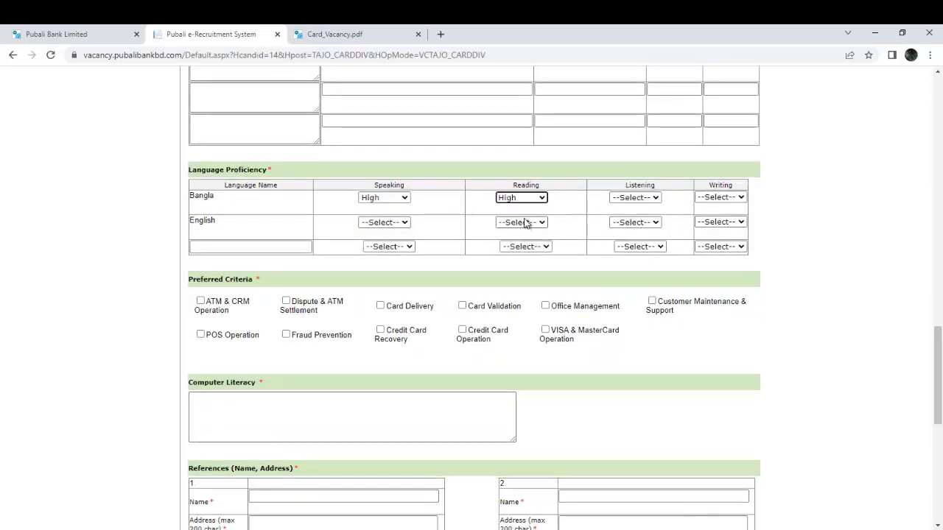
{"action": "left_click", "coordinate": [634, 199]}
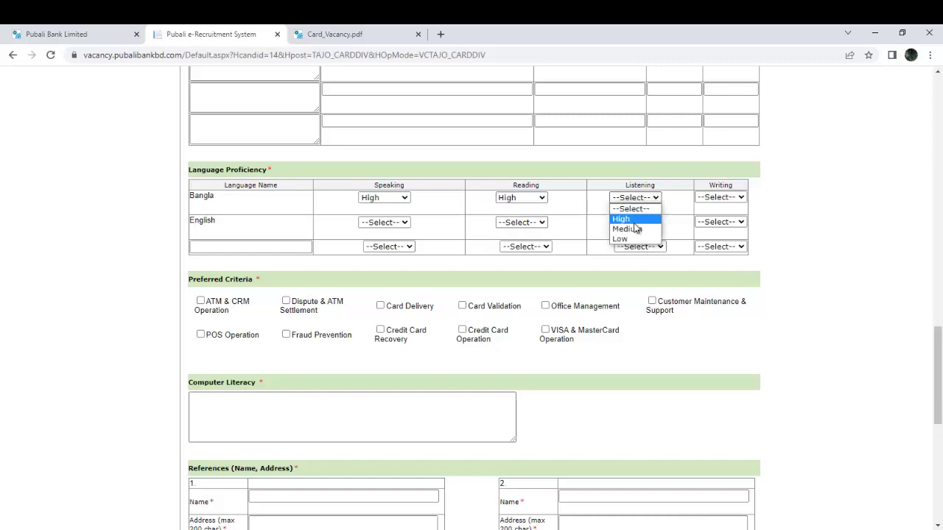
{"action": "left_click", "coordinate": [631, 219]}
{"action": "left_click", "coordinate": [719, 197]}
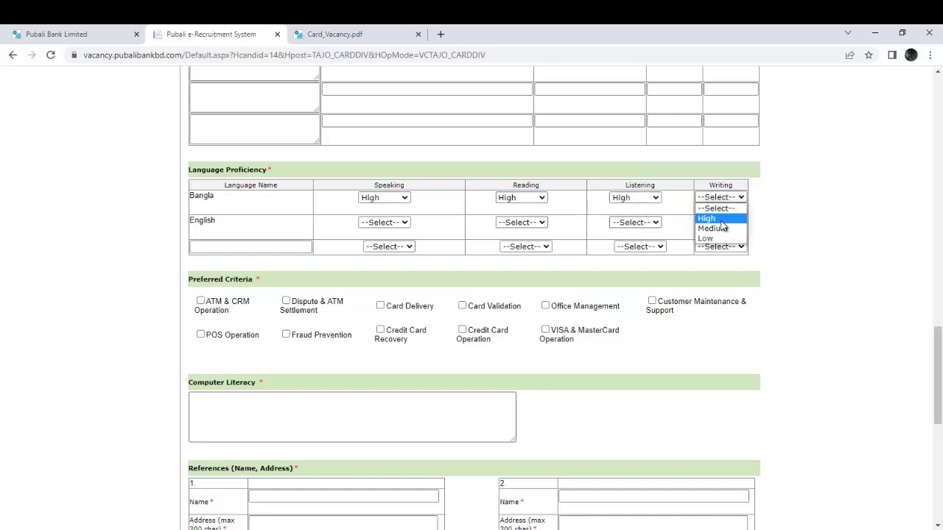
{"action": "left_click", "coordinate": [718, 219]}
Rate English High for speaking, reading, listening and writing.
{"action": "left_click", "coordinate": [383, 222]}
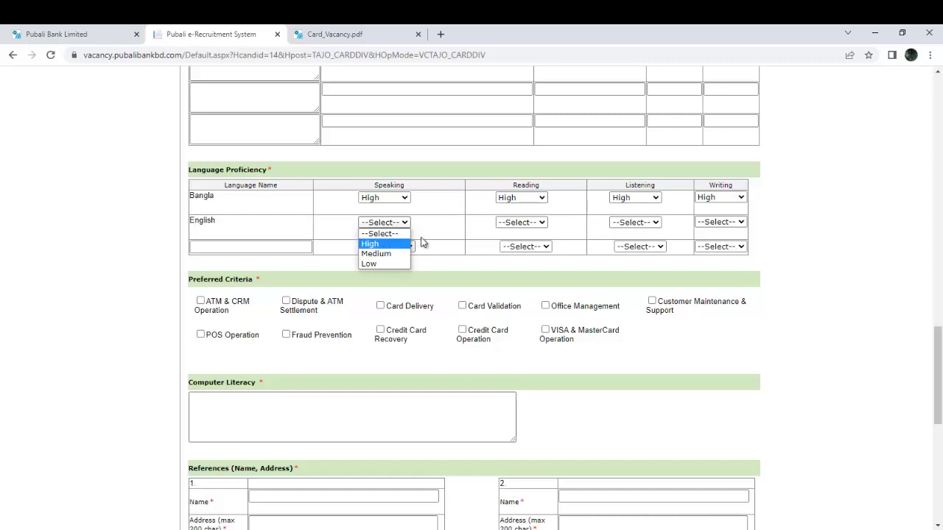
{"action": "left_click", "coordinate": [396, 244]}
{"action": "left_click", "coordinate": [516, 222]}
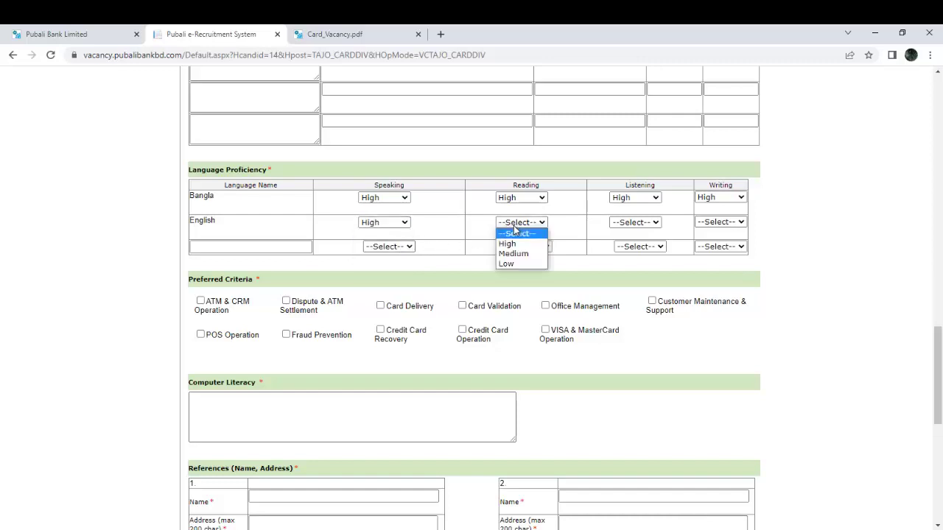
{"action": "left_click", "coordinate": [527, 244]}
{"action": "left_click", "coordinate": [618, 224]}
{"action": "left_click", "coordinate": [626, 244]}
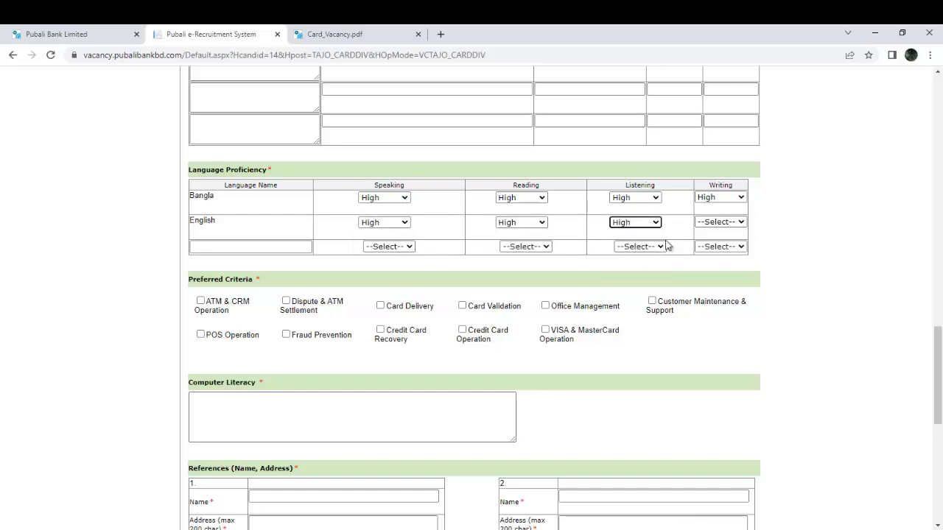
{"action": "left_click", "coordinate": [740, 223]}
{"action": "left_click", "coordinate": [731, 244]}
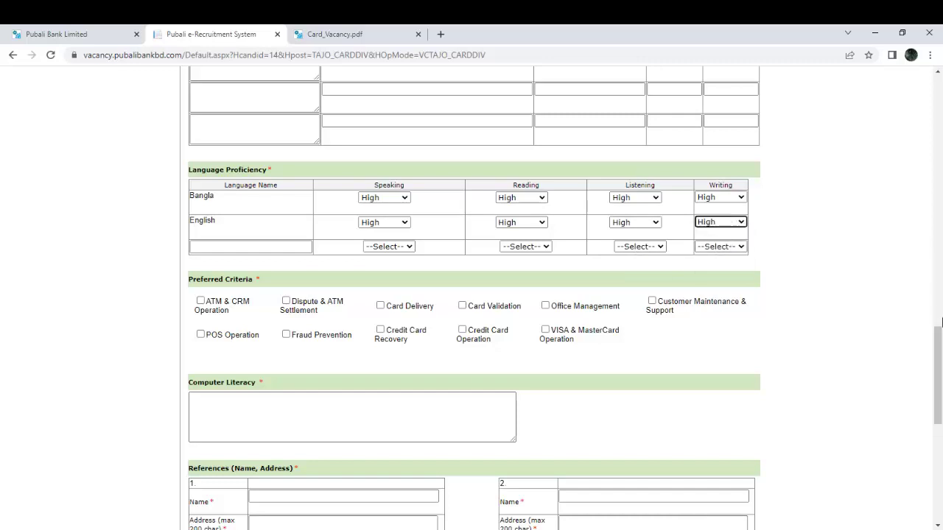
{"action": "scroll", "coordinate": [939, 398], "scroll_direction": "down", "scroll_amount": 2}
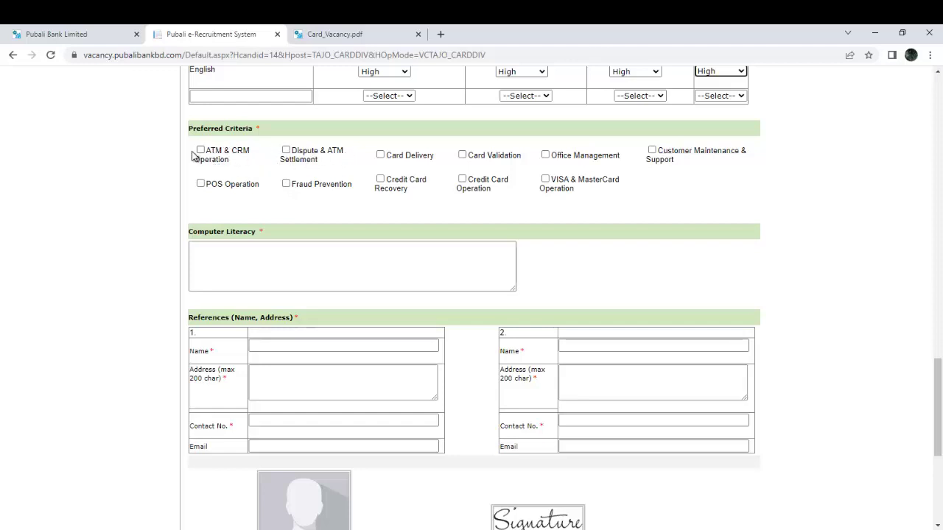
Tick Card Delivery, Office Management, Customer Support, Credit Card Recovery/Operation, and VISA & MasterCard criteria.
{"action": "left_click", "coordinate": [380, 156]}
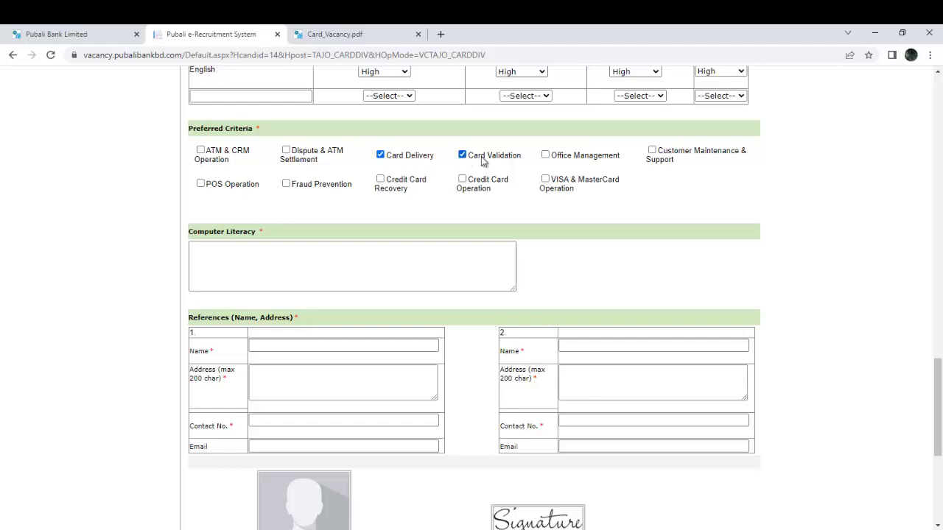
{"action": "left_click", "coordinate": [546, 158]}
{"action": "left_click", "coordinate": [652, 151]}
{"action": "left_click", "coordinate": [381, 181]}
{"action": "left_click", "coordinate": [463, 179]}
{"action": "left_click", "coordinate": [545, 179]}
Type 'MS WORD, MS EXCEL, POWER POINT, INTERNET BROWSING ETC.' into Computer Literacy.
{"action": "left_click", "coordinate": [299, 259]}
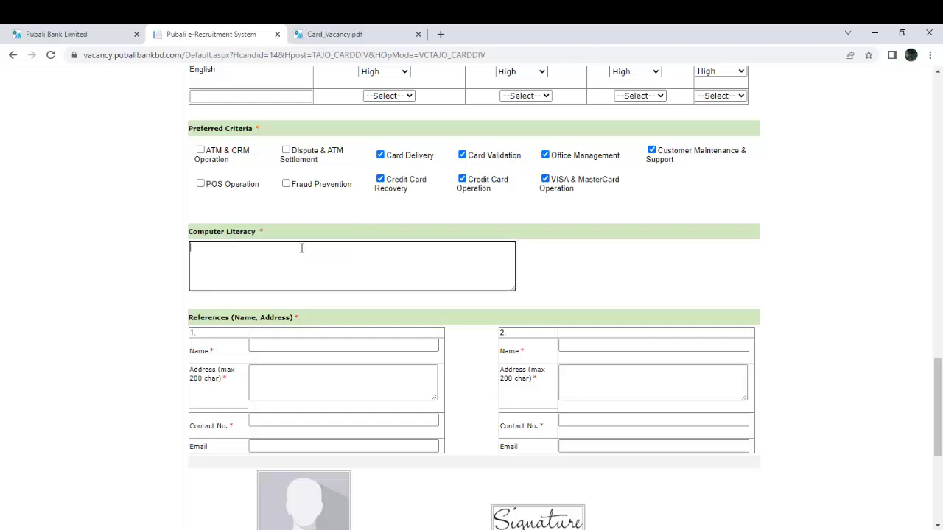
{"action": "type", "text": "MS WORD, MS EXCEL, POWER POINT, INTERNET BO"}
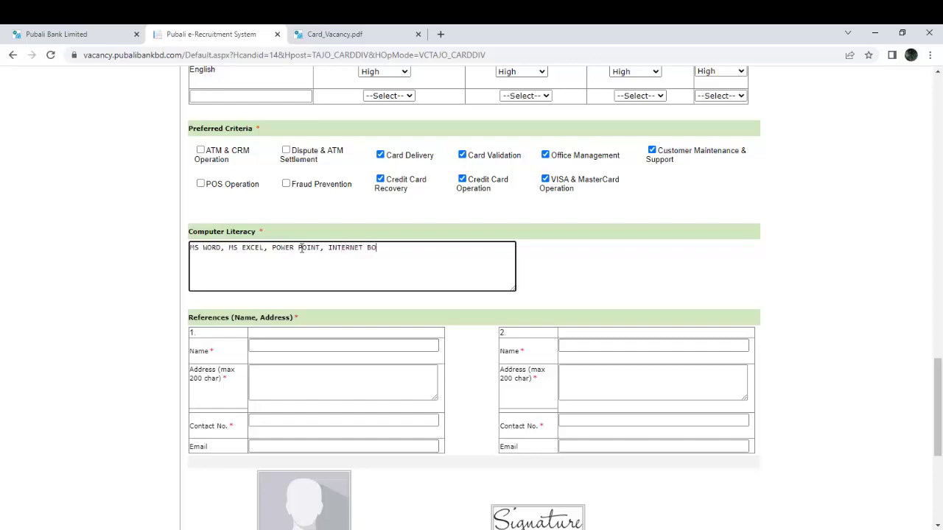
{"action": "key", "text": "BackSpace"}
{"action": "type", "text": "ROWSING ETC."}
Fill in the first reference's name, office address and contact number.
{"action": "left_click", "coordinate": [273, 341]}
{"action": "left_click", "coordinate": [269, 344]}
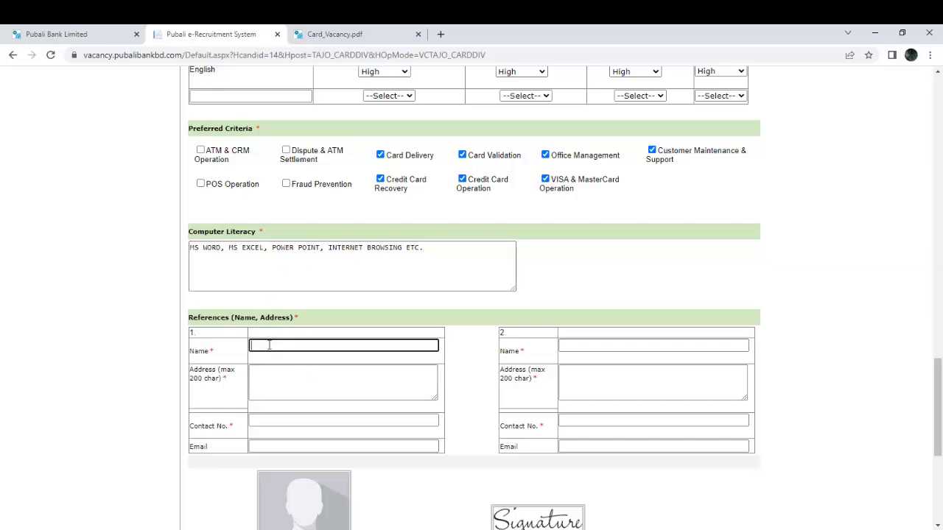
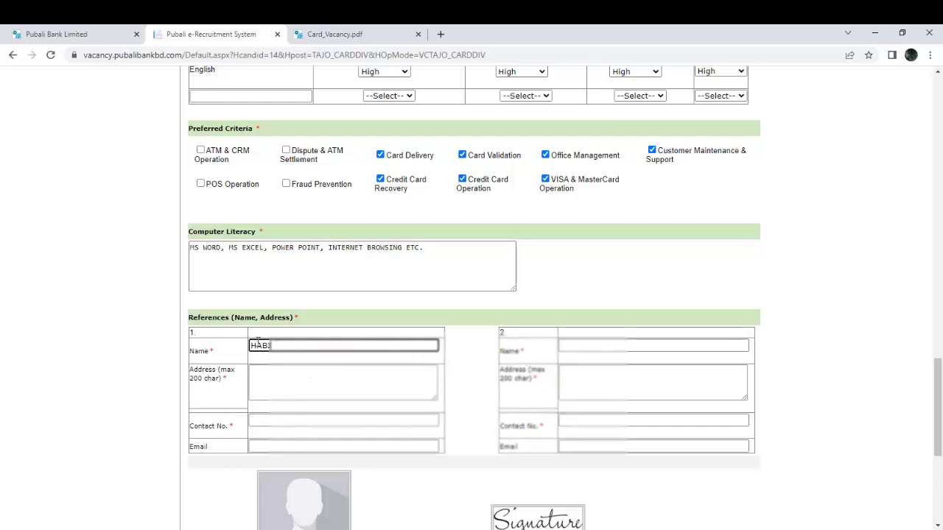
{"action": "key", "text": "Tab"}
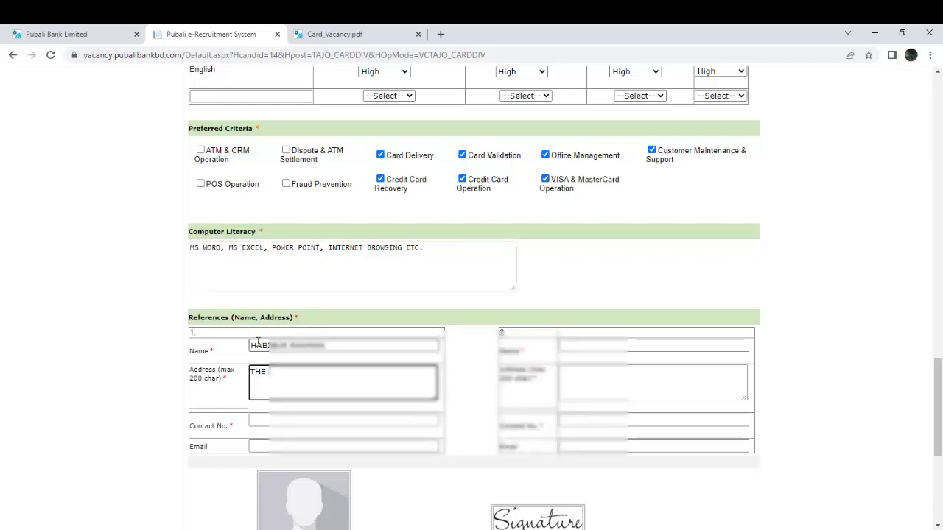
{"action": "type", "text": "THE CITY BANK LTD. GULSHAN"}
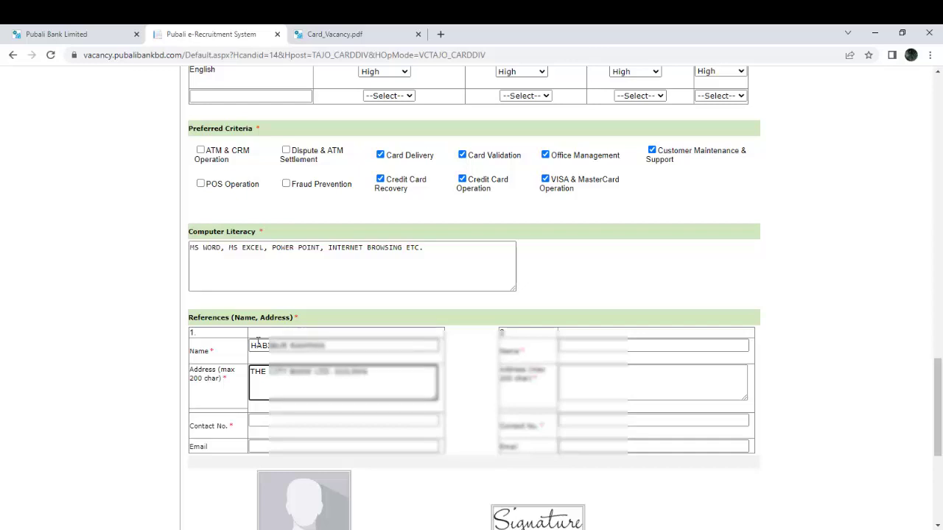
{"action": "type", "text": ", DHAKA"}
{"action": "key", "text": "Tab"}
{"action": "type", "text": "015"}
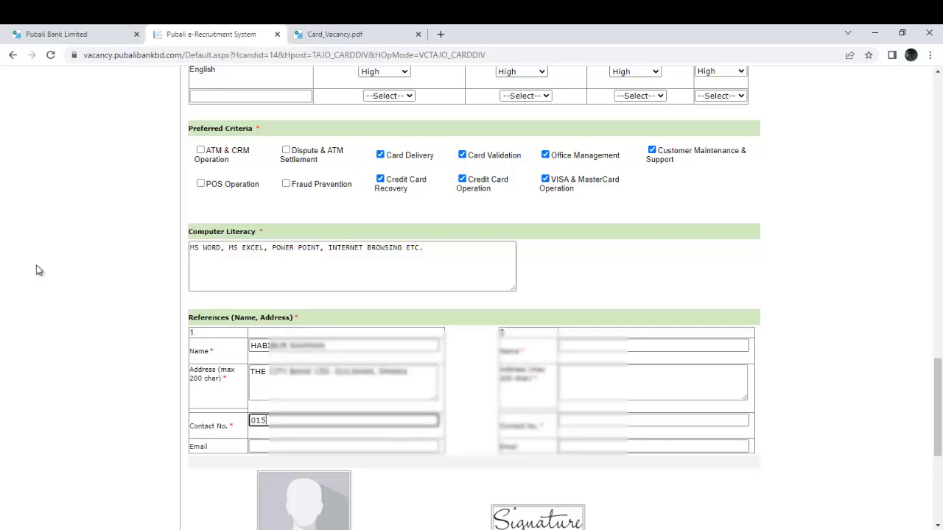
{"action": "type", "text": "5"}
{"action": "type", "text": "123"}
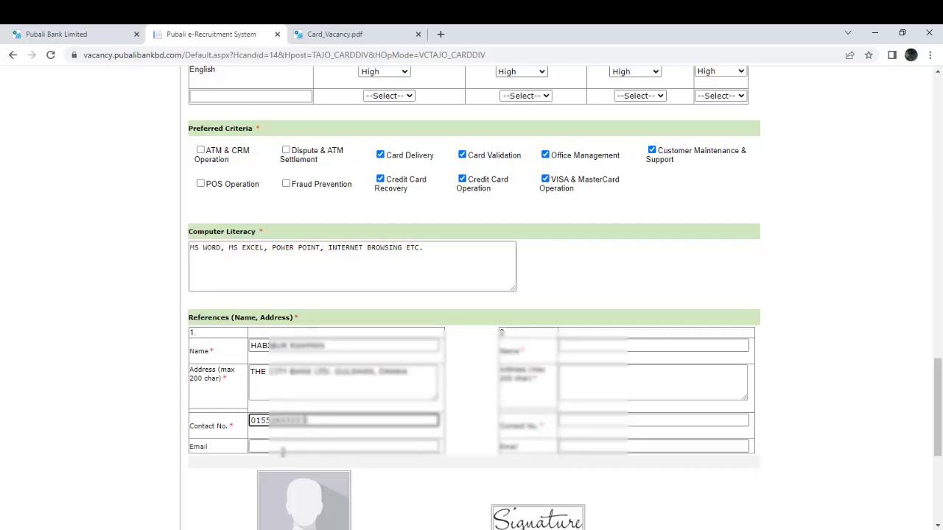
Fill in the second reference's name, address and contact number, leaving email empty.
{"action": "left_click", "coordinate": [587, 346]}
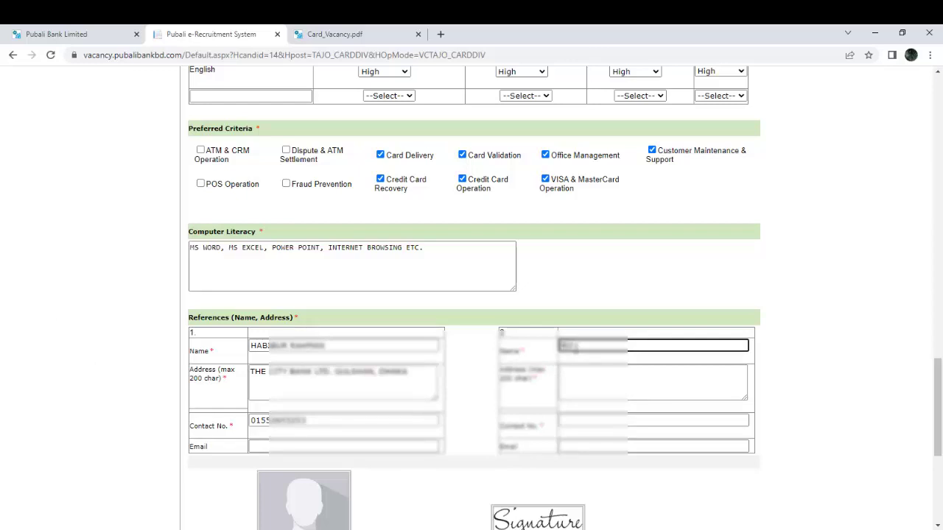
{"action": "type", "text": "A. KHANUDD"}
{"action": "key", "text": "Tab"}
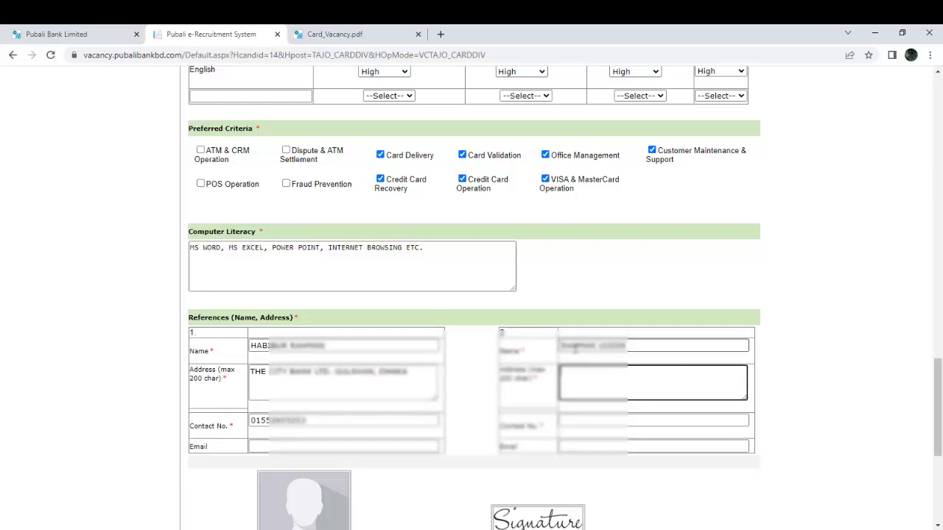
{"action": "type", "text": "DHAKA 1212"}
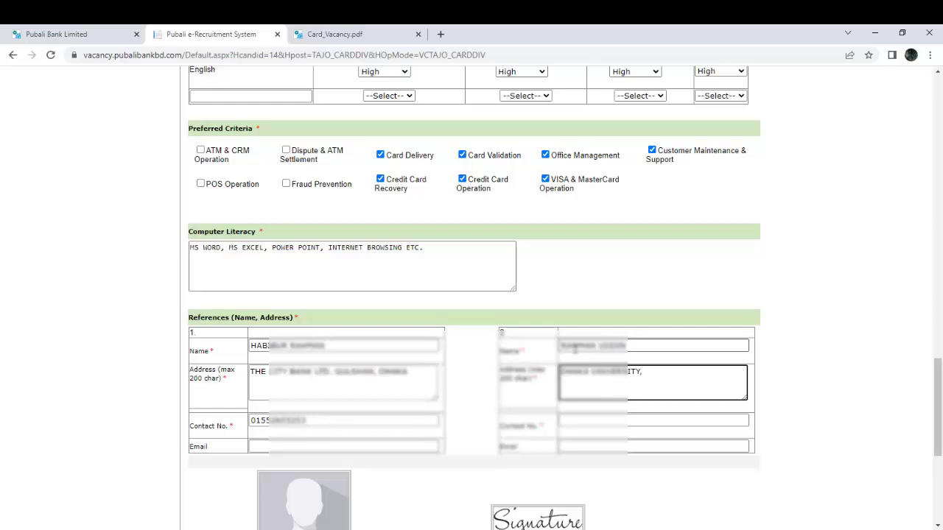
{"action": "key", "text": "Tab"}
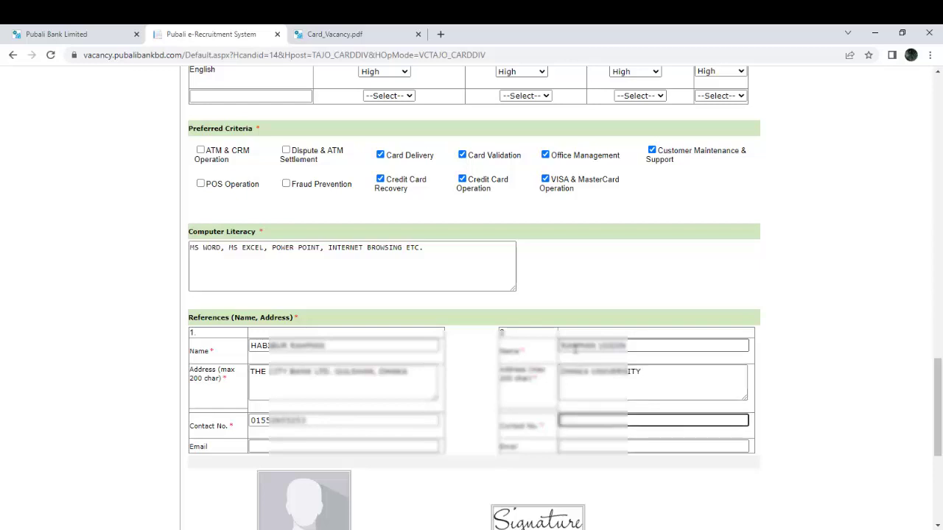
{"action": "type", "text": "017567"}
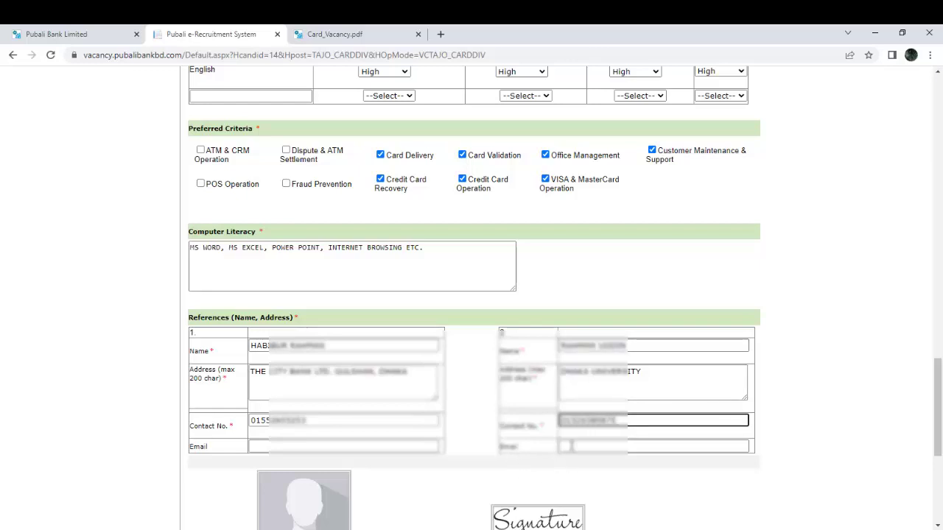
{"action": "left_click", "coordinate": [574, 447]}
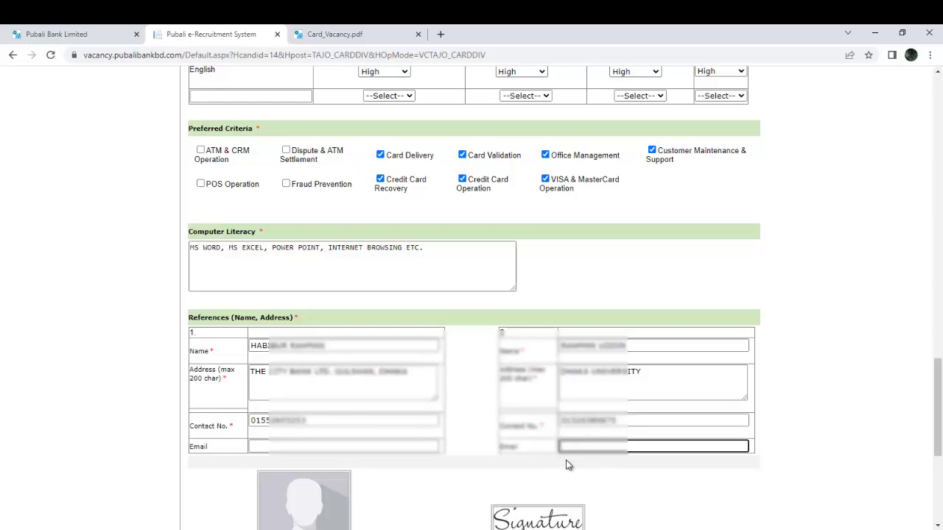
{"action": "left_click_drag", "start_coordinate": [928, 442], "coordinate": [937, 497]}
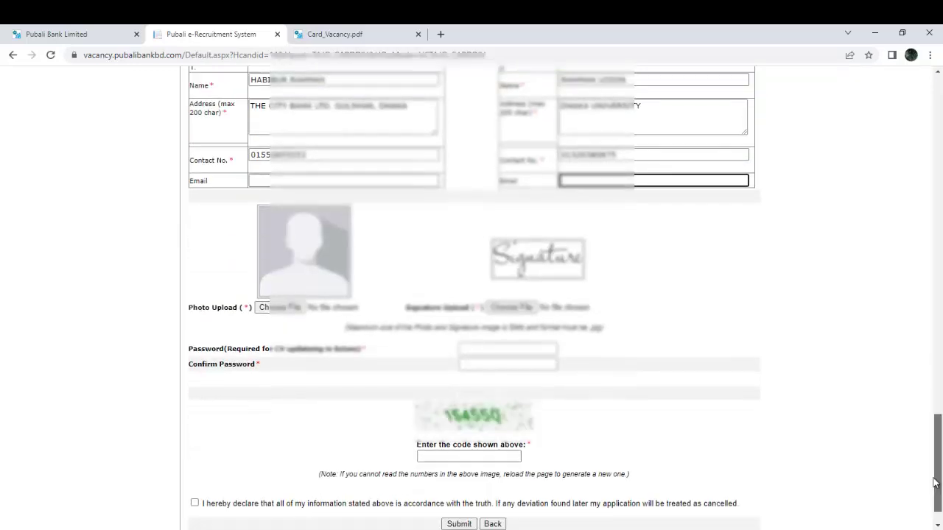
Upload the Photo image file as the applicant photo.
{"action": "left_click", "coordinate": [282, 308]}
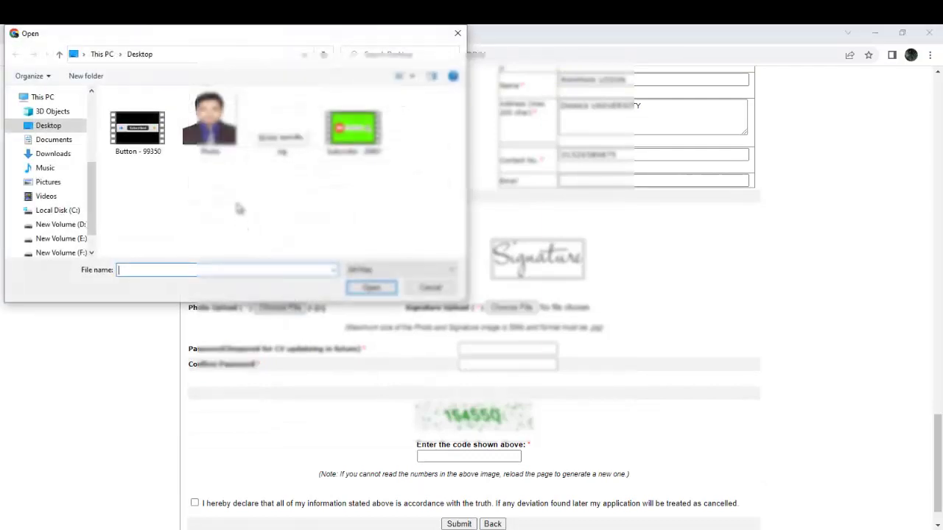
{"action": "left_click", "coordinate": [209, 124]}
{"action": "left_click", "coordinate": [371, 288]}
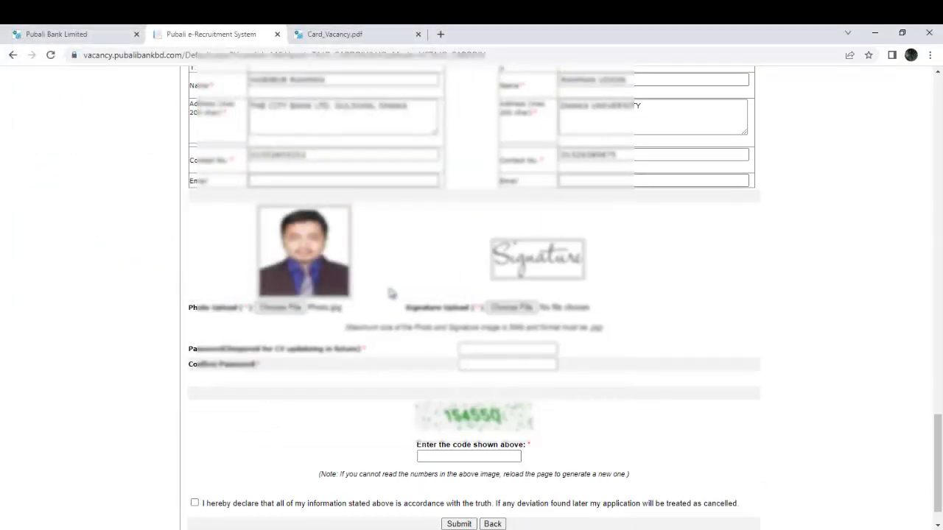
Upload the sig image file as the signature.
{"action": "left_click", "coordinate": [513, 309]}
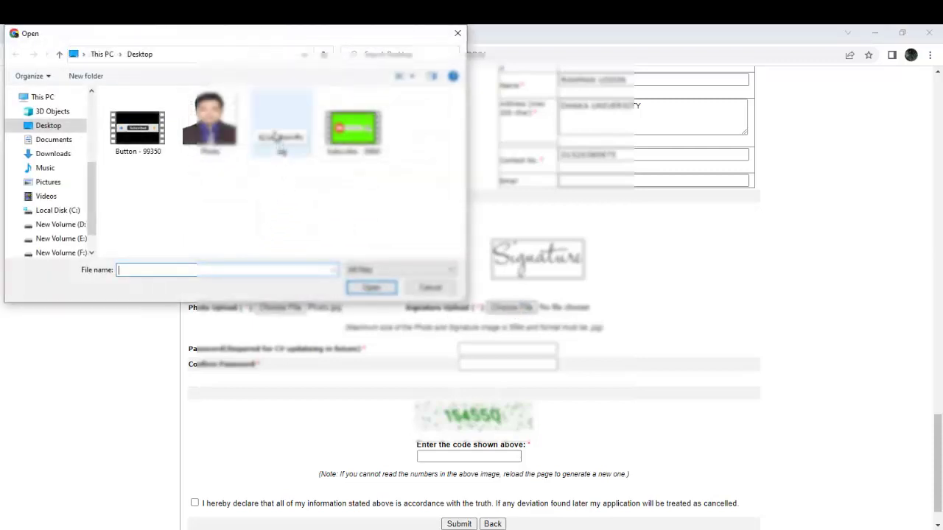
{"action": "left_click", "coordinate": [279, 136]}
{"action": "left_click", "coordinate": [370, 290]}
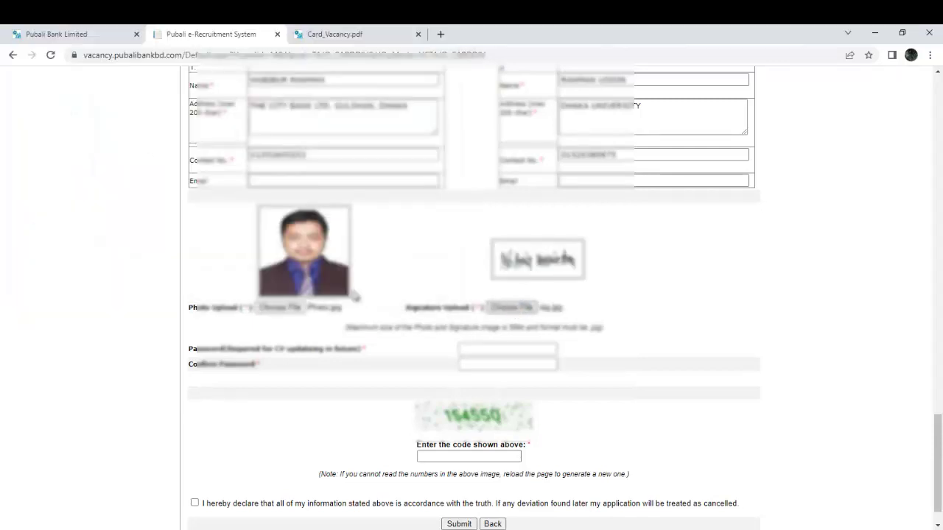
{"action": "left_click", "coordinate": [479, 344]}
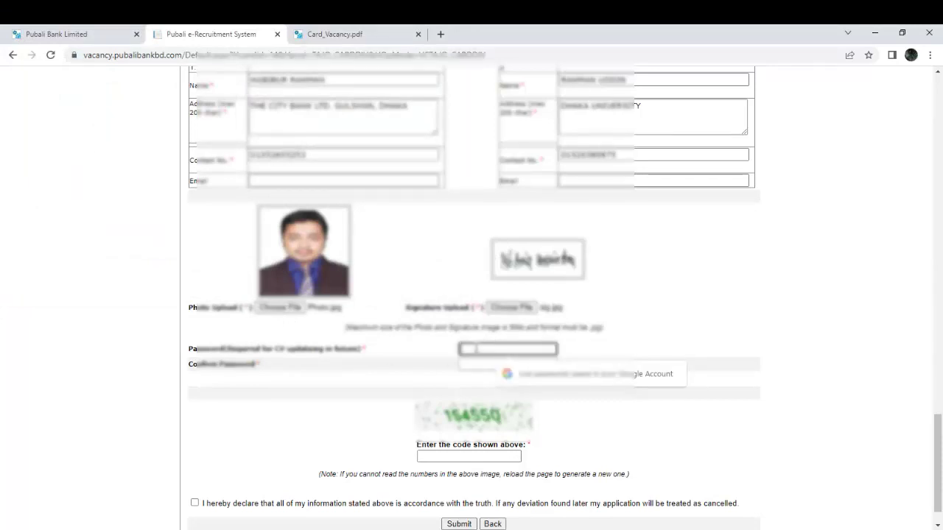
Enter and confirm the account password, type the displayed captcha code, and tick the declaration.
{"action": "type", "text": "••••••••••"}
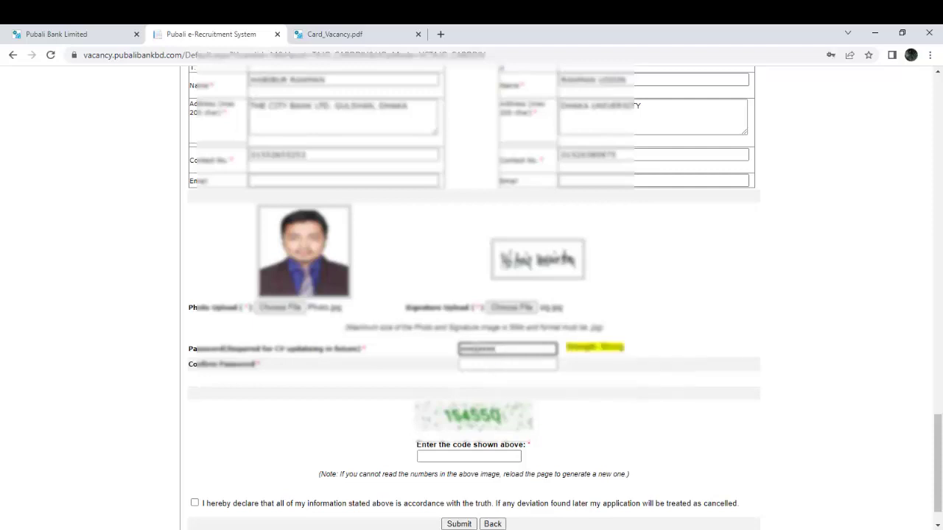
{"action": "left_click", "coordinate": [508, 364]}
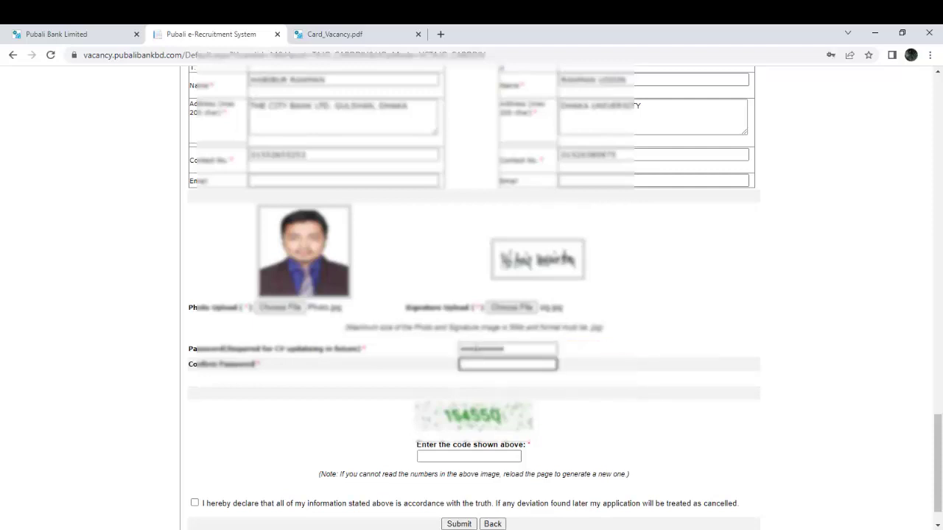
{"action": "type", "text": "****"}
{"action": "left_click", "coordinate": [495, 456]}
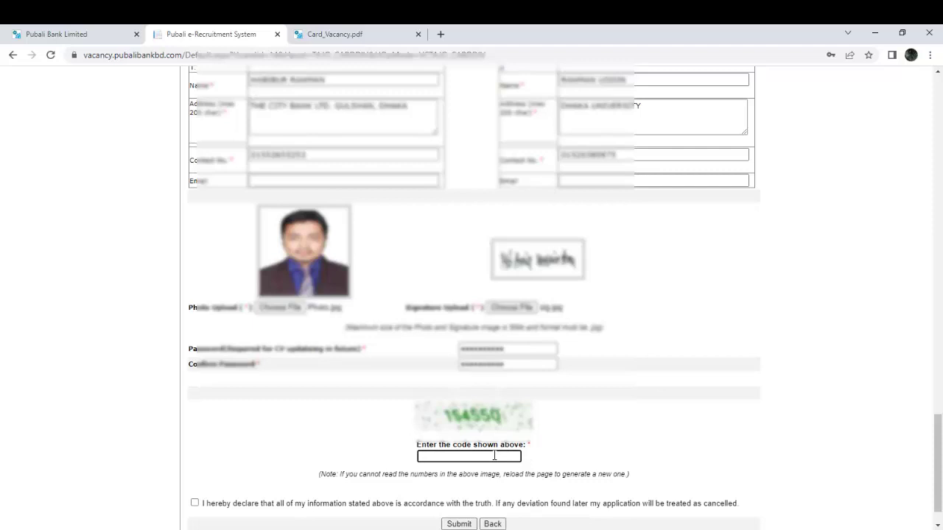
{"action": "type", "text": "154550"}
{"action": "left_click", "coordinate": [194, 503]}
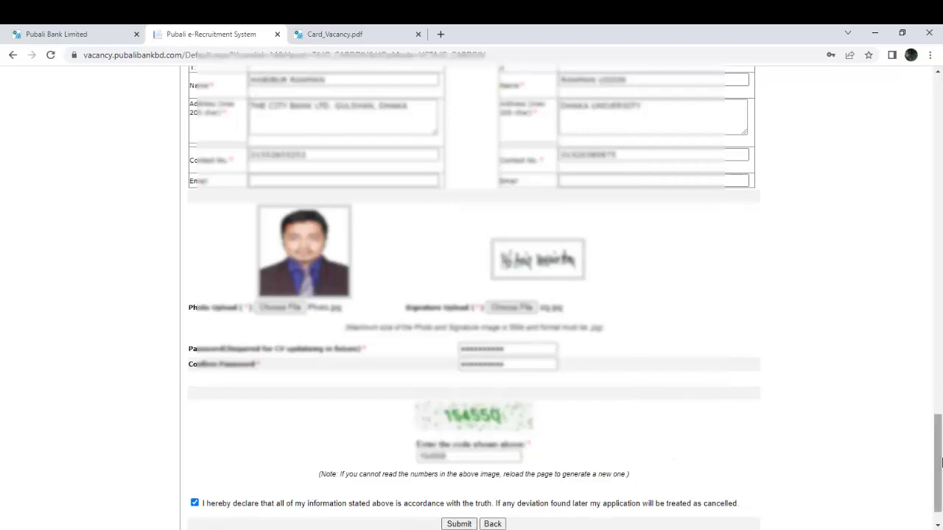
{"action": "left_click_drag", "start_coordinate": [938, 464], "coordinate": [940, 486]}
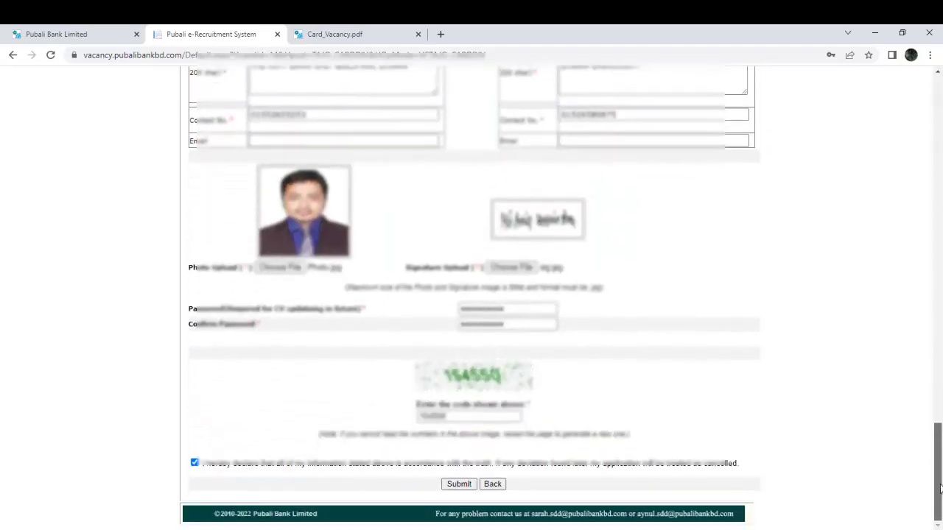
Submit the application, decline Chrome's password saving, and select the Applicant Identification Number.
{"action": "left_click", "coordinate": [460, 486]}
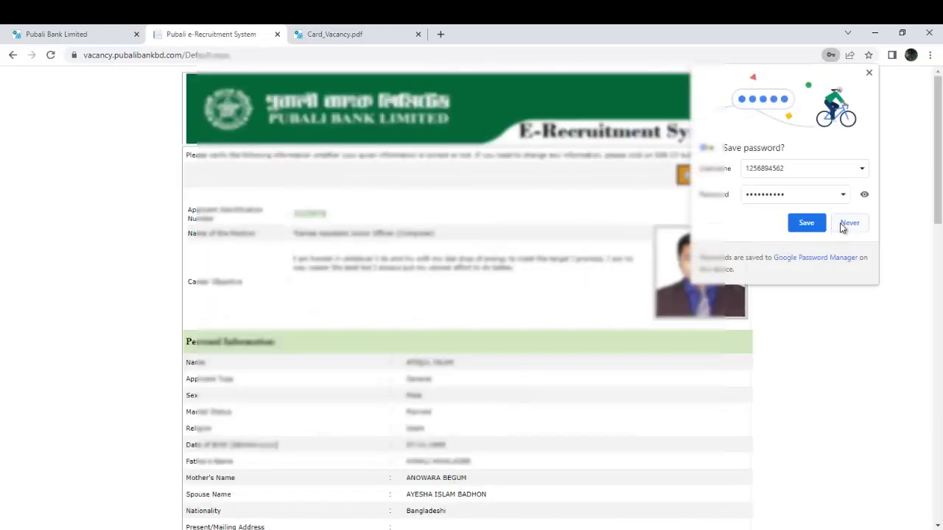
{"action": "left_click", "coordinate": [848, 223]}
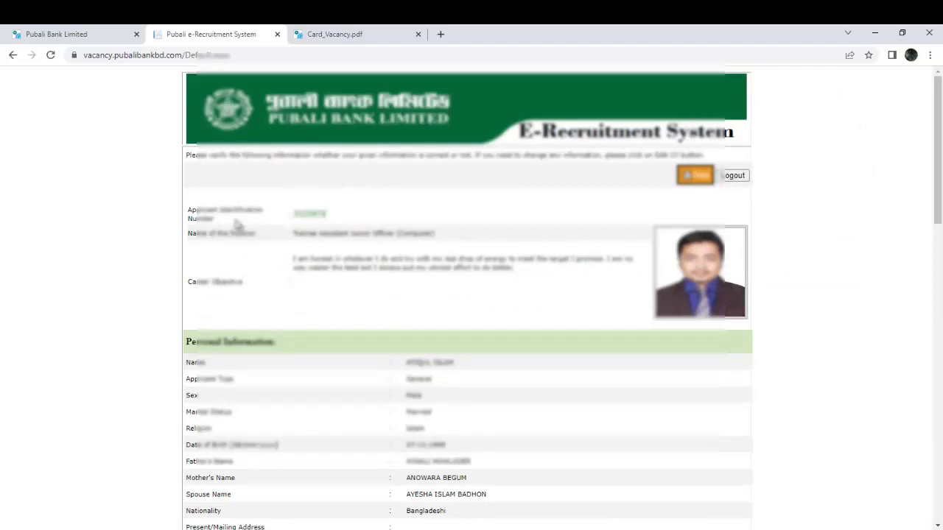
{"action": "left_click_drag", "start_coordinate": [293, 213], "coordinate": [329, 215]}
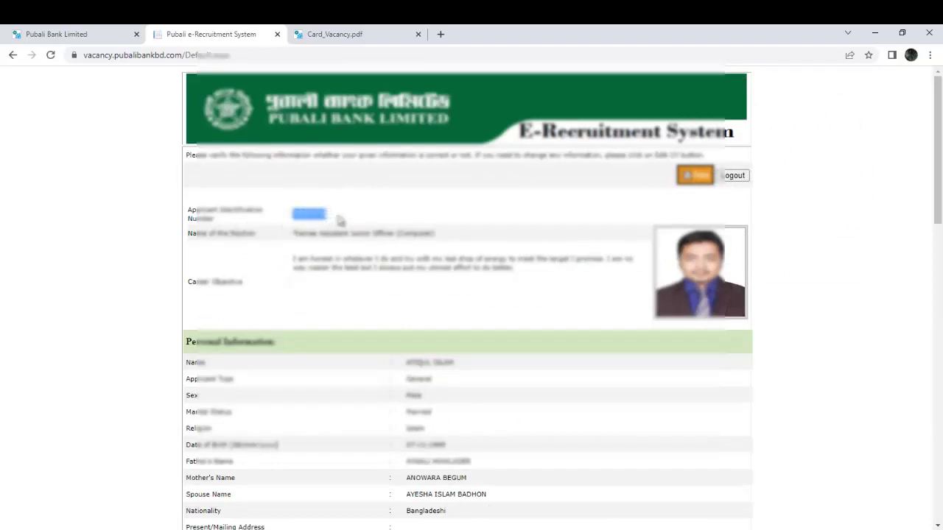